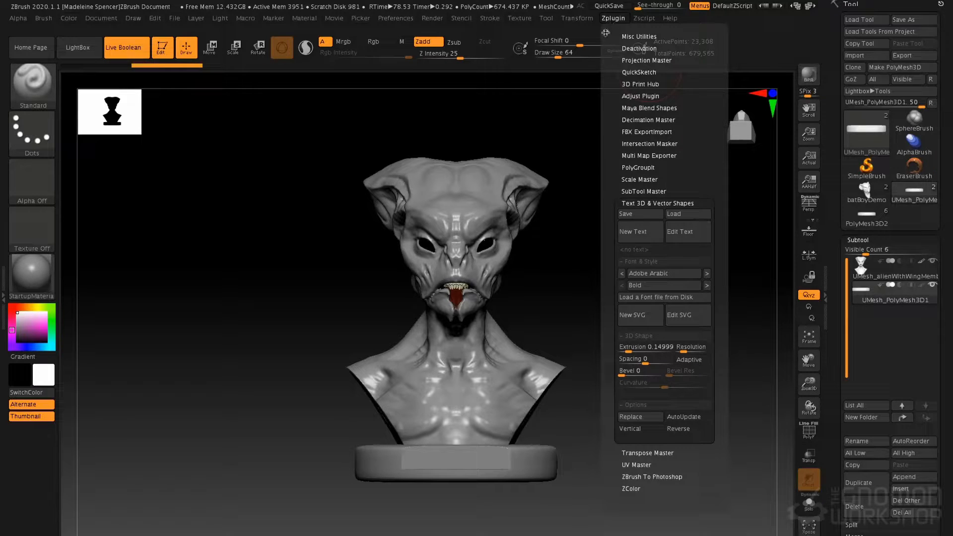
Dock the Zplugin palette beside the canvas with its Text 3D & Vector Shapes settings open
left_click(606, 33)
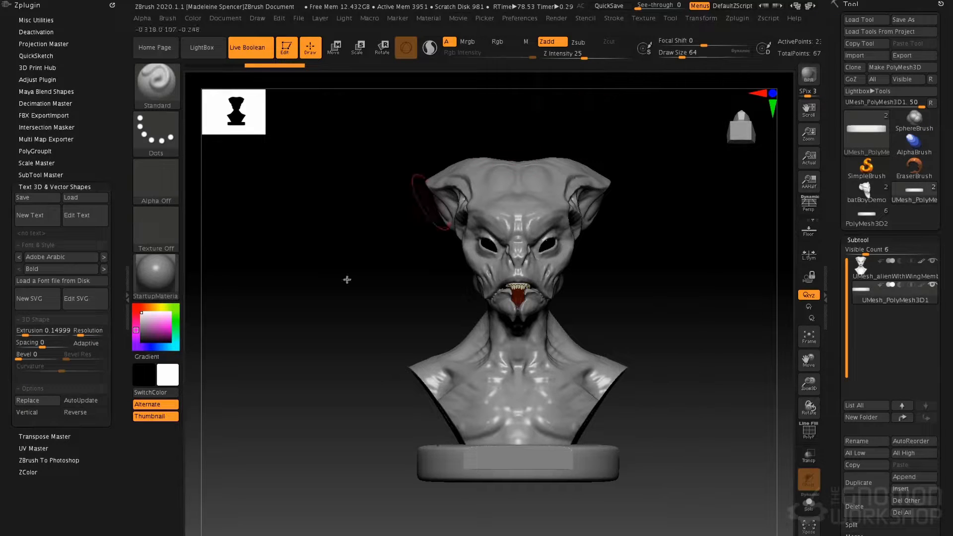
mouse_move(623, 391)
left_mouse_down()
mouse_move(668, 353)
mouse_move(638, 359)
mouse_move(706, 355)
mouse_move(678, 336)
mouse_move(697, 346)
left_mouse_up()
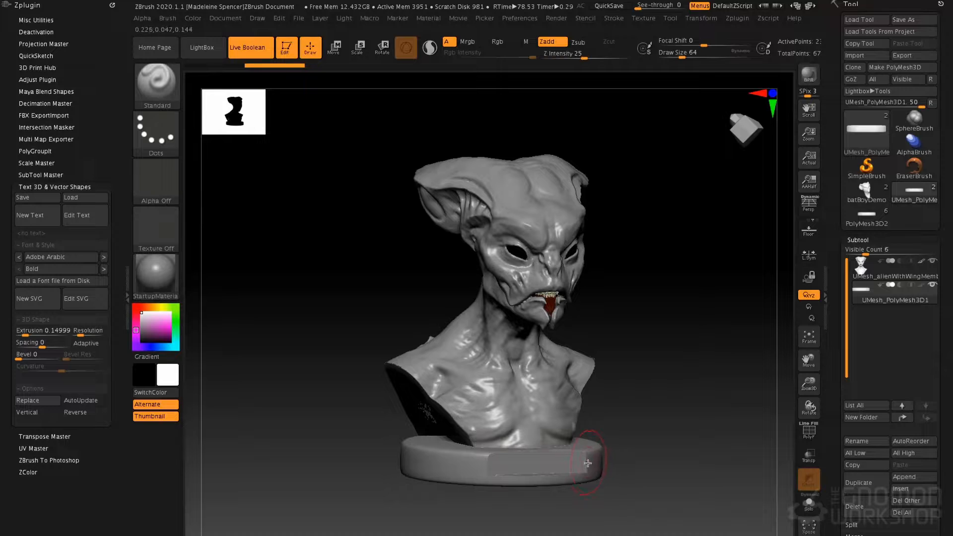
left_click_drag(659, 385, 641, 376, "shift")
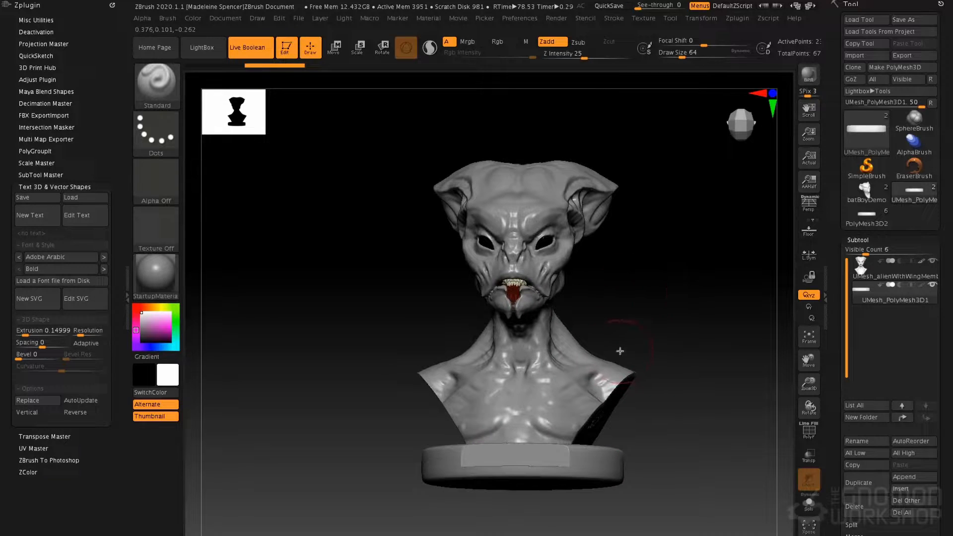
left_click_drag(644, 298, 653, 308, "shift")
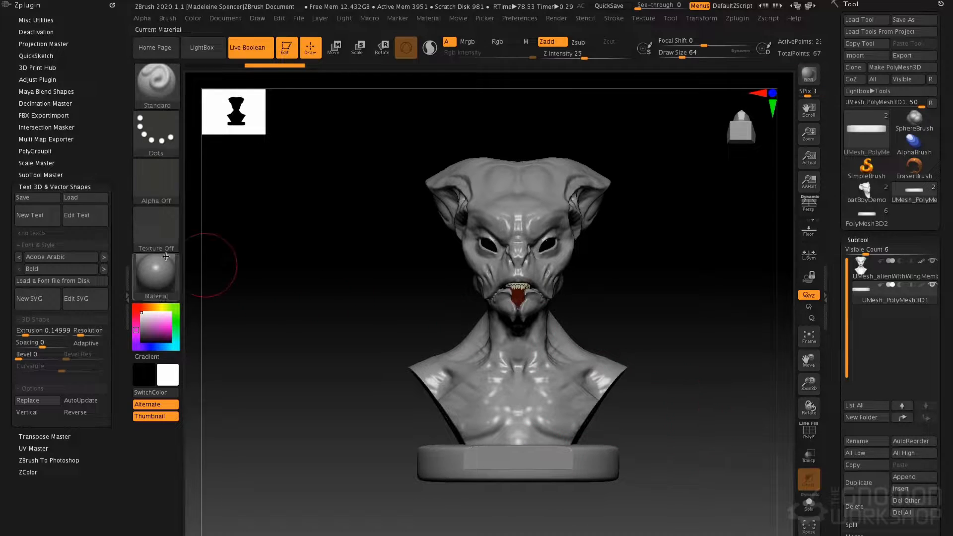
Create a new 3D text subtool reading "KARDEC"
left_click(43, 217)
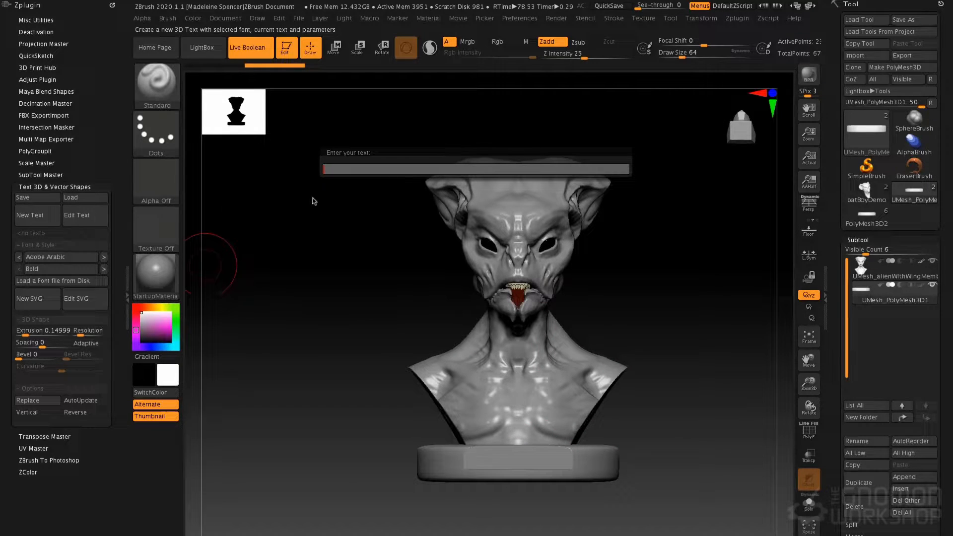
key("shift")
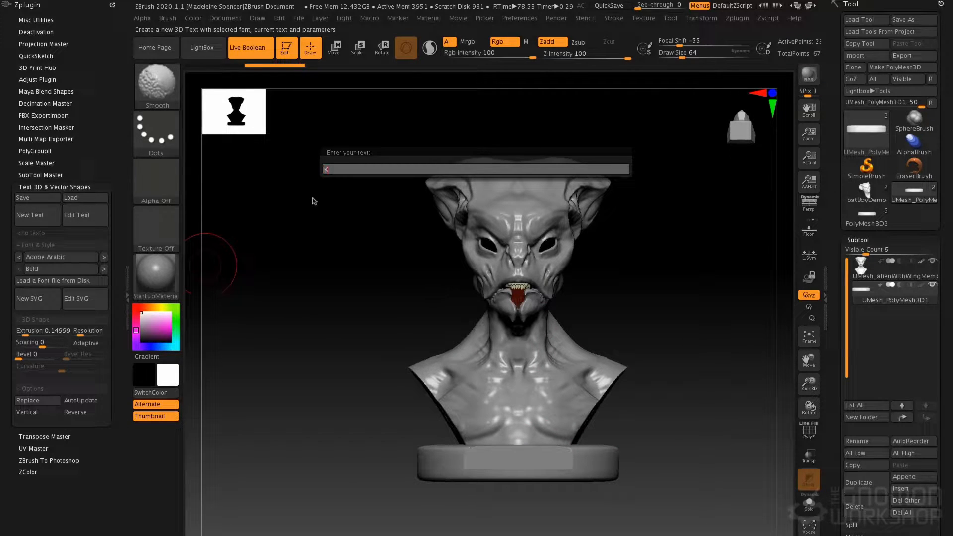
type("KARDEC")
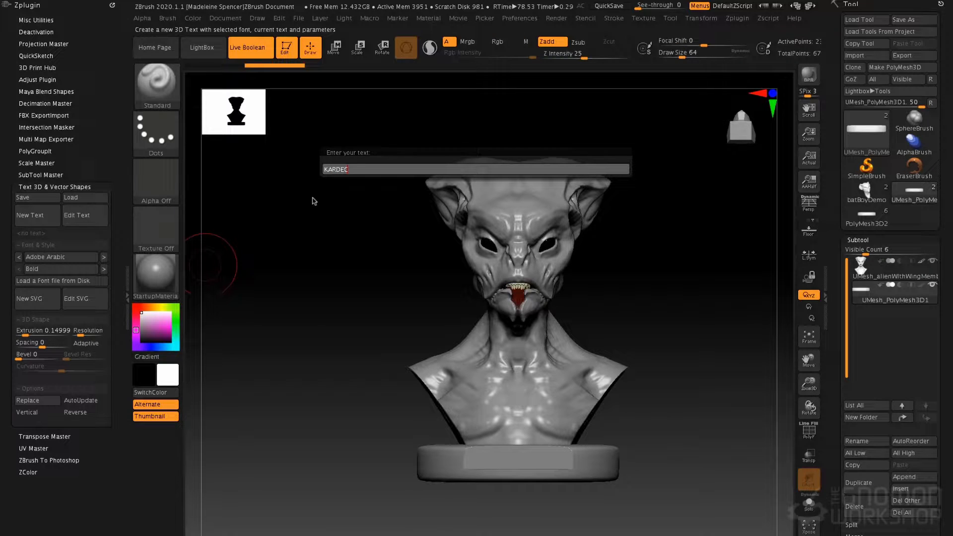
key("Return")
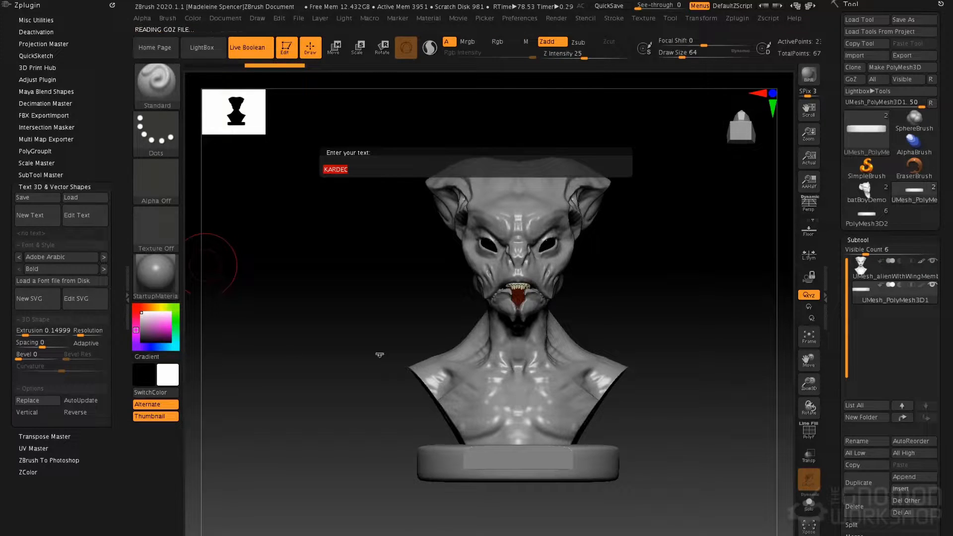
left_click_drag(517, 372, 618, 264, "alt")
left_click_drag(623, 409, 635, 288)
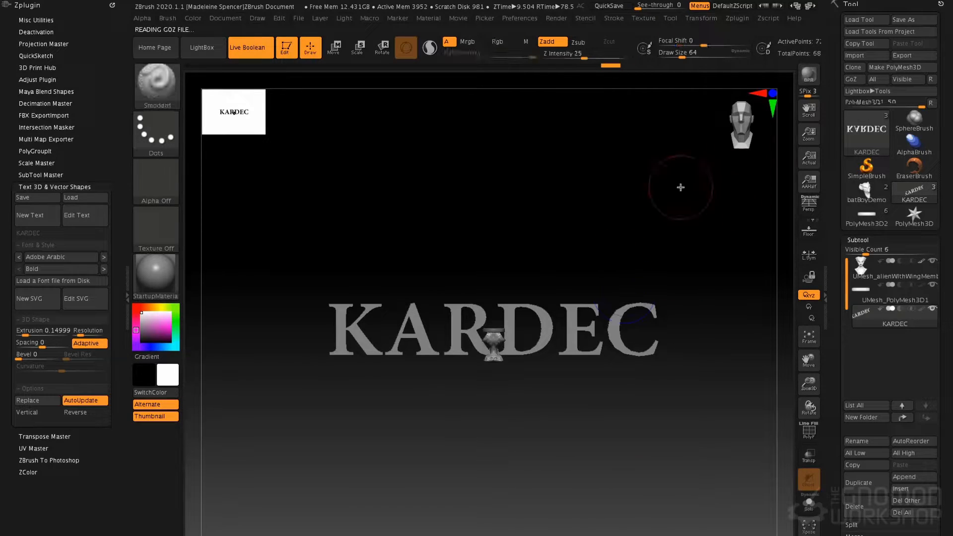
mouse_move(497, 342)
right_mouse_down("ctrl")
mouse_move(494, 352)
mouse_move(506, 332)
right_mouse_up("ctrl")
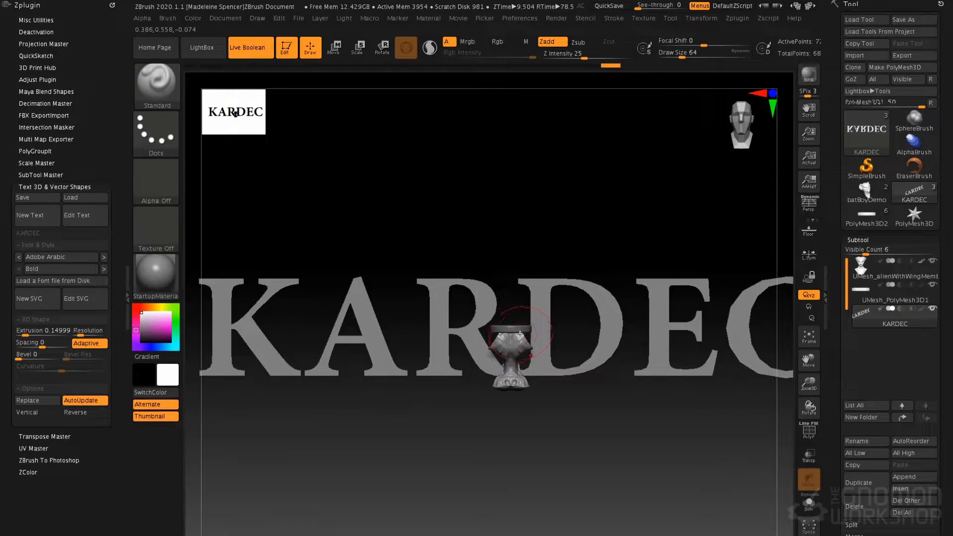
Rotate the KARDEC text with the transform gizmo so it reads upright in the same orientation as the bust
key("w")
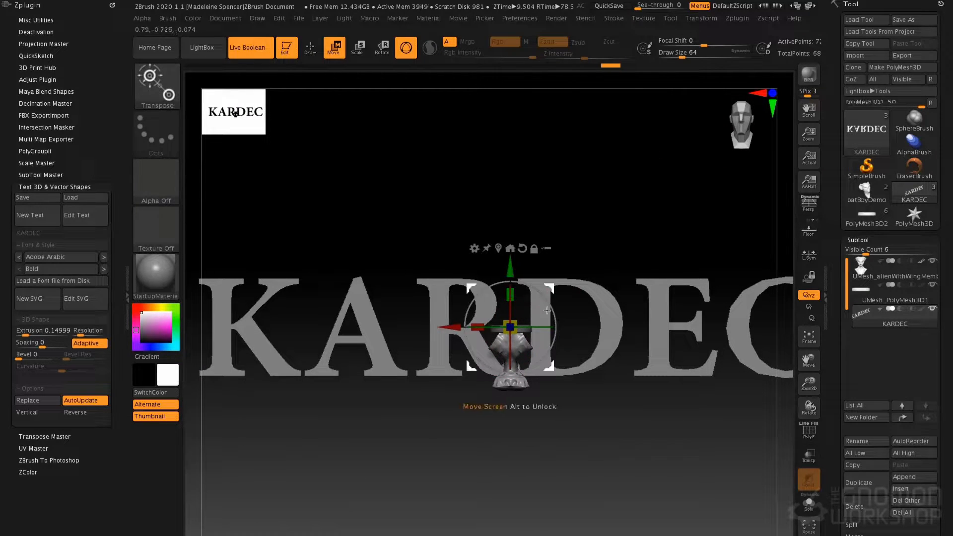
key("ctrl+shift")
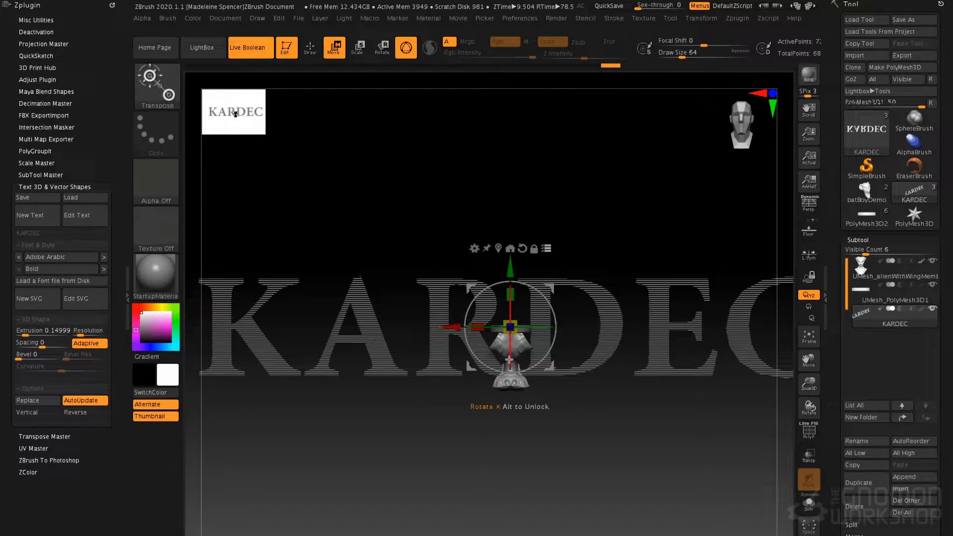
left_click_drag(578, 215, 563, 240, "alt")
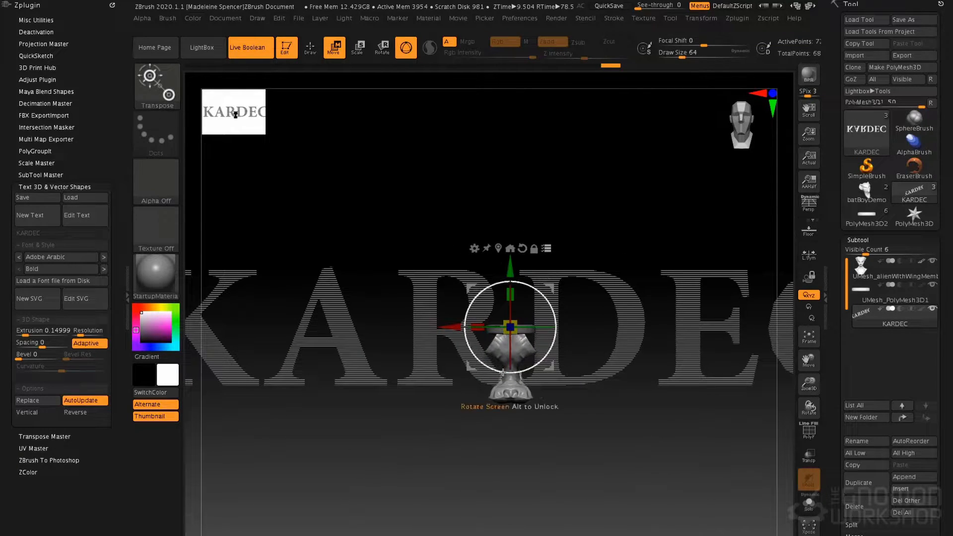
right_click_drag(509, 359, 556, 314)
left_click_drag(555, 314, 464, 340)
right_click_drag(621, 292, 529, 293)
key("q")
mouse_move(581, 202)
left_mouse_down("alt")
mouse_move(495, 224)
mouse_move(521, 185)
mouse_move(540, 177)
left_mouse_up("alt")
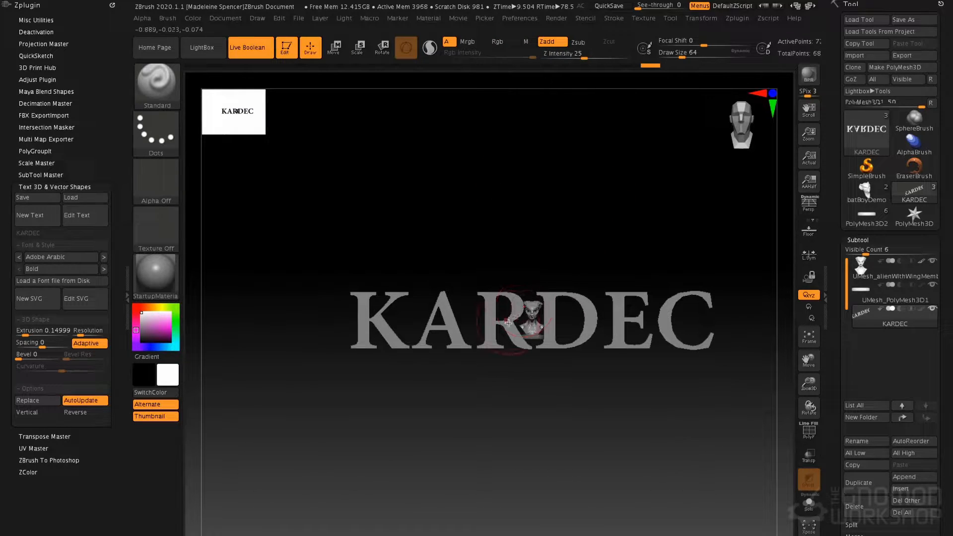
Change the font of the KARDEC text to Apple SD Gothic Neo in the Bold style
left_click(78, 260)
scroll(110, 245, "down", 3)
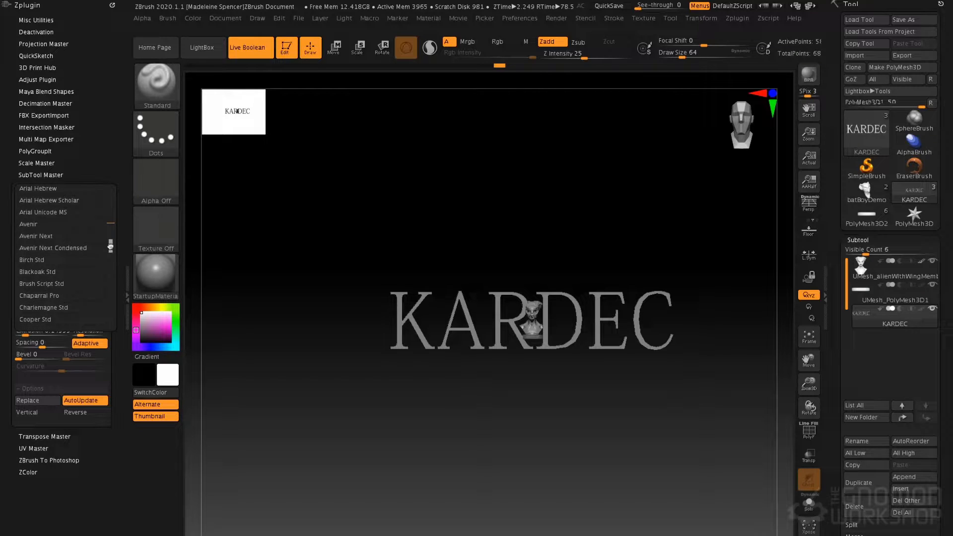
left_click_drag(110, 246, 110, 237)
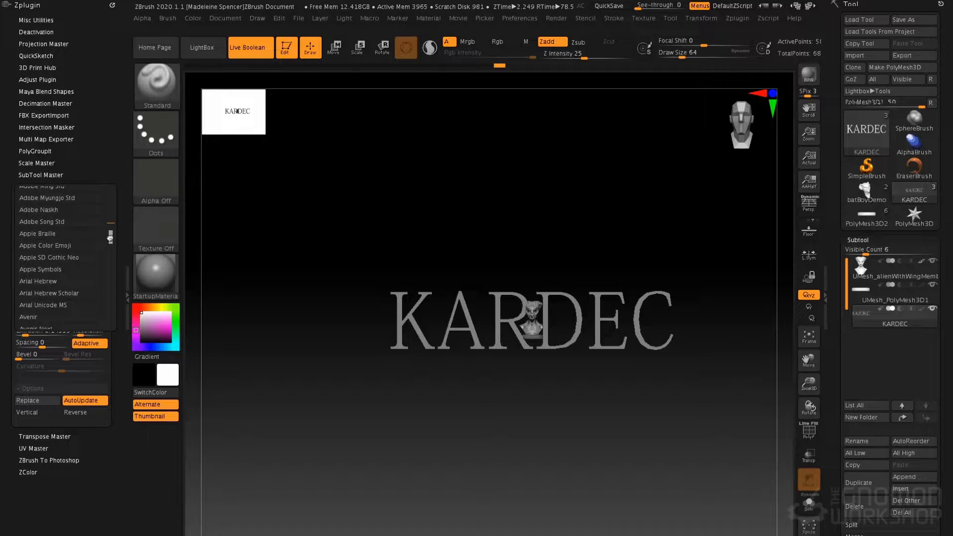
left_click(94, 252)
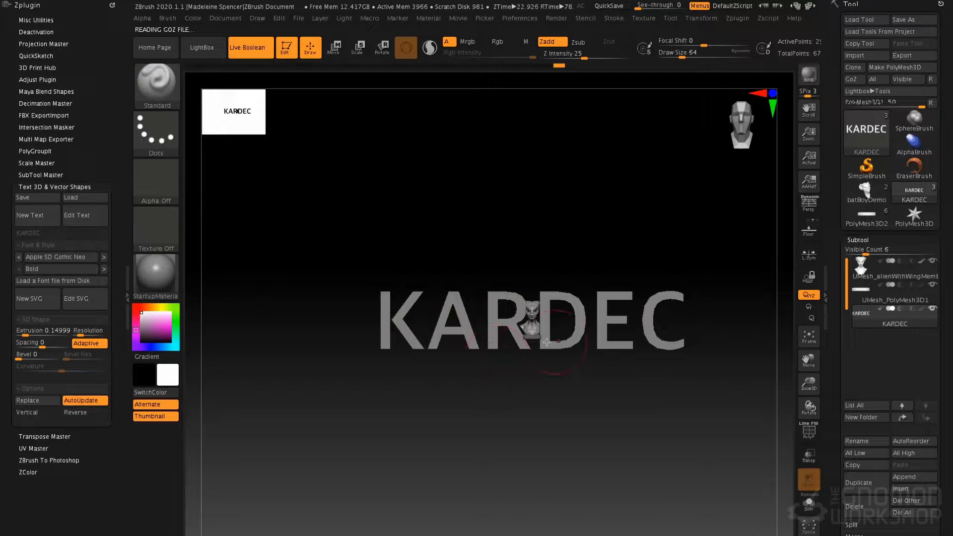
Set the KARDEC text's extrusion to 0.28866 and its bevel to 19
left_click_drag(502, 232, 472, 271)
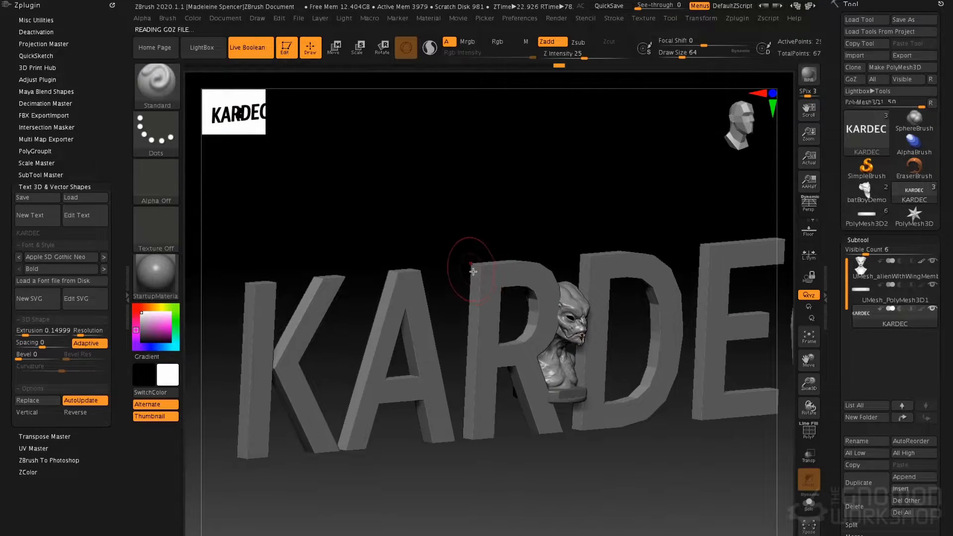
left_click(25, 357)
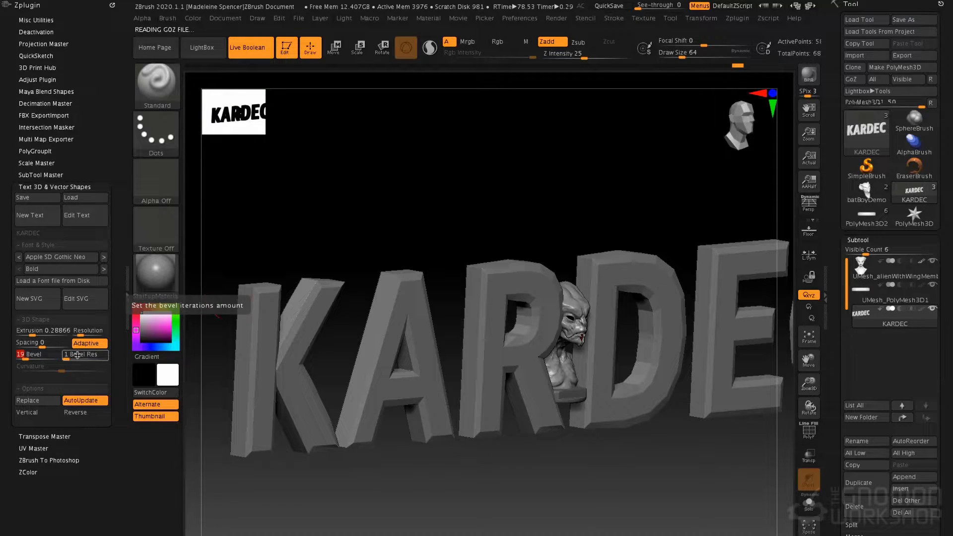
left_click_drag(496, 223, 546, 223, "shift")
Scale the KARDEC text down and position it centred on the flat plaque at the front of the bust's base
key("w")
left_click_drag(564, 343, 421, 293)
mouse_move(561, 212)
left_mouse_down()
mouse_move(595, 216)
mouse_move(556, 217)
left_mouse_up()
left_click_drag(621, 216, 621, 297, "alt")
left_click_drag(600, 407, 599, 531)
left_click_drag(600, 471, 557, 453)
right_click_drag(557, 453, 593, 420, "alt")
left_click_drag(594, 420, 569, 411)
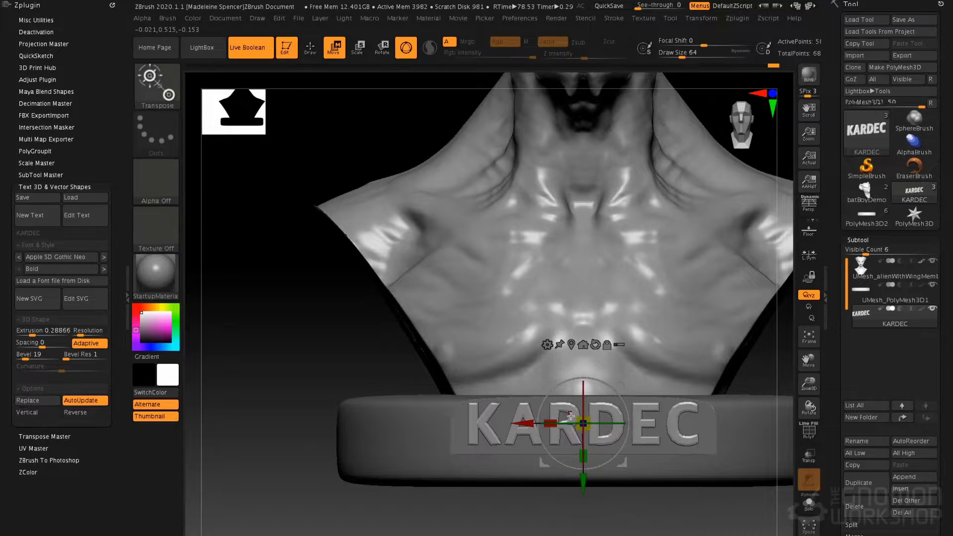
left_click_drag(583, 481, 583, 484)
mouse_move(583, 380)
right_mouse_down("alt")
mouse_move(510, 361)
mouse_move(561, 410)
mouse_move(612, 400)
mouse_move(602, 390)
mouse_move(593, 397)
mouse_move(604, 383)
right_mouse_up("alt")
key("q")
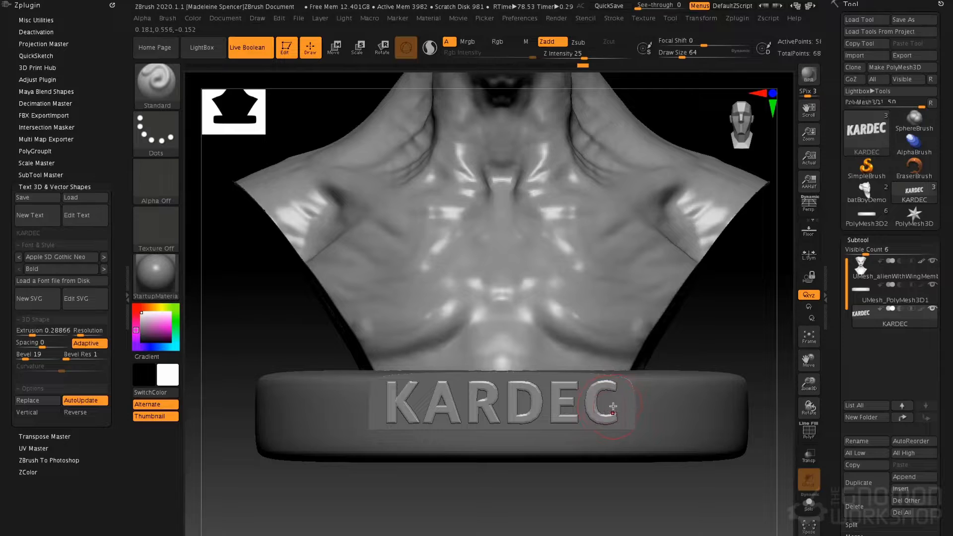
Create a subtool folder named "base" from the UMesh_PolyMesh3D1 base mesh and move the KARDEC text into it
left_click(868, 296)
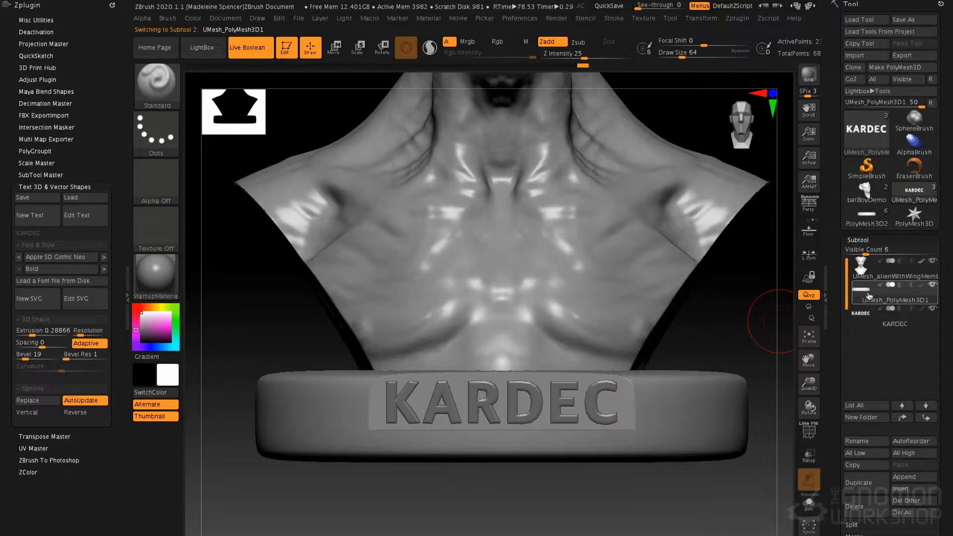
left_click(861, 418)
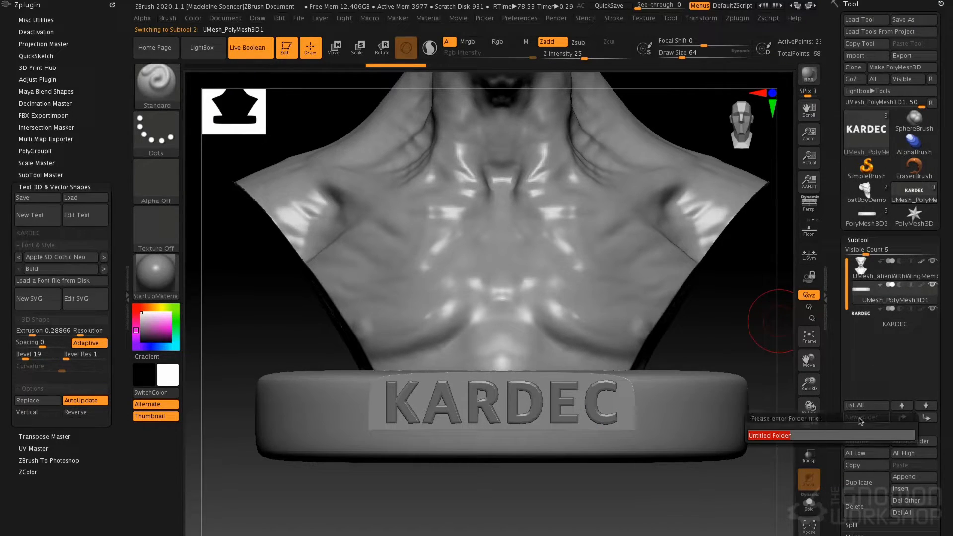
type("base")
key("Return")
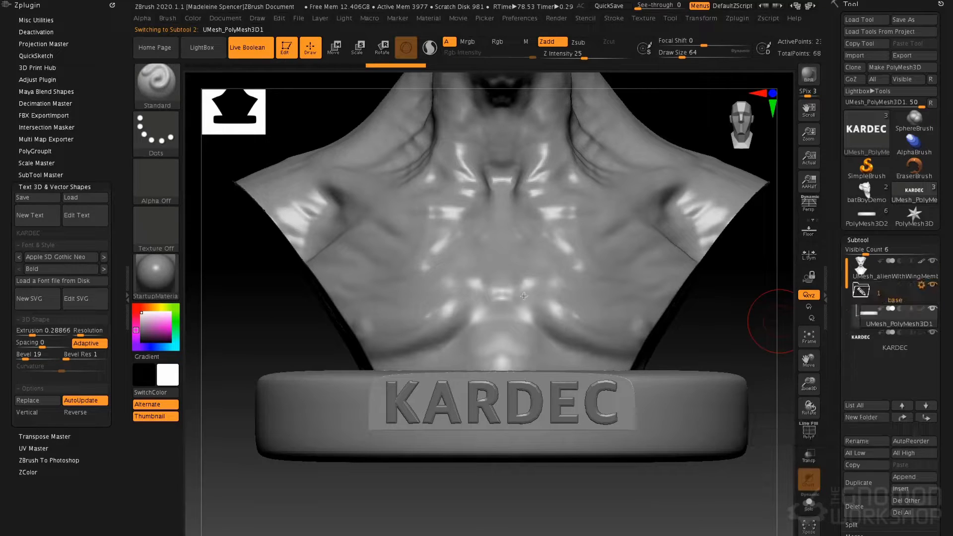
left_click_drag(865, 346, 887, 317)
left_click(885, 340)
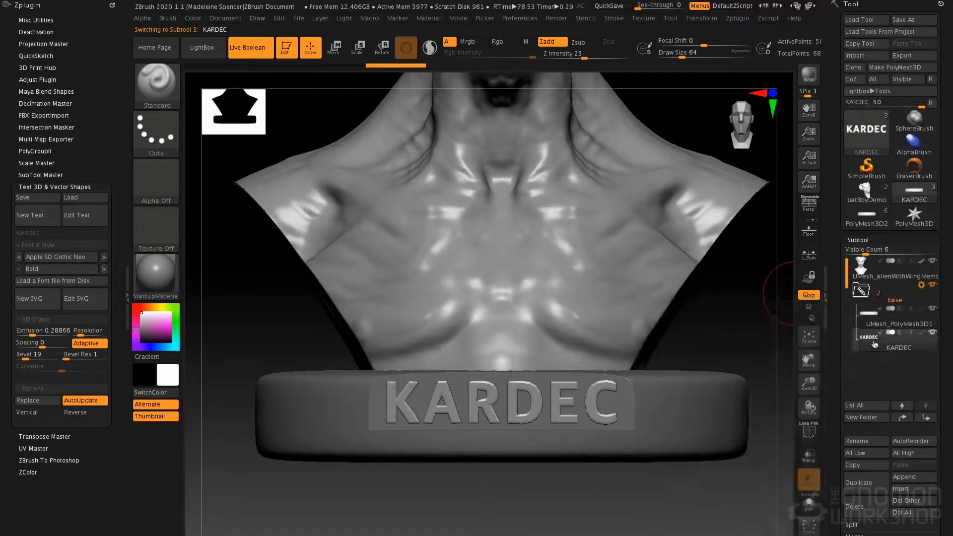
Set the KARDEC subtool to subtract and preview the engraved letters with Live Boolean on
left_click(900, 333)
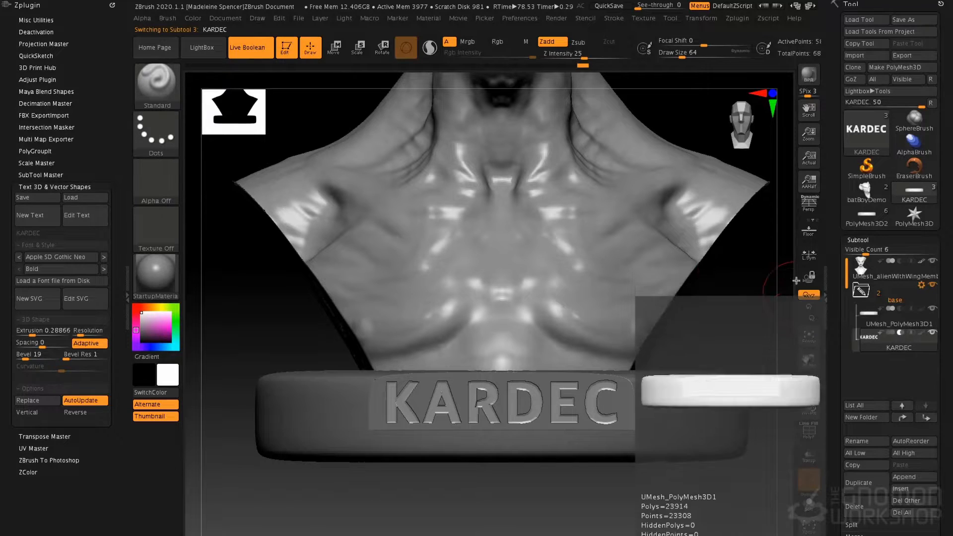
left_click(244, 51)
left_click(247, 55)
right_click_drag(539, 382, 464, 425)
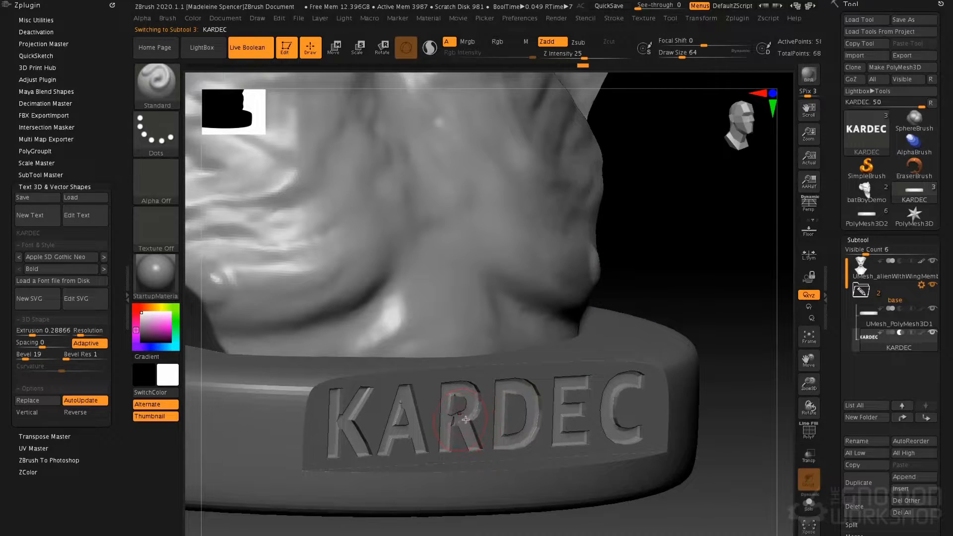
Adjust the engraving depth by scaling the KARDEC text about 1.6 times along Z and shifting it along its depth axis
key("w")
left_click_drag(465, 405, 454, 401)
right_click_drag(476, 407, 468, 437)
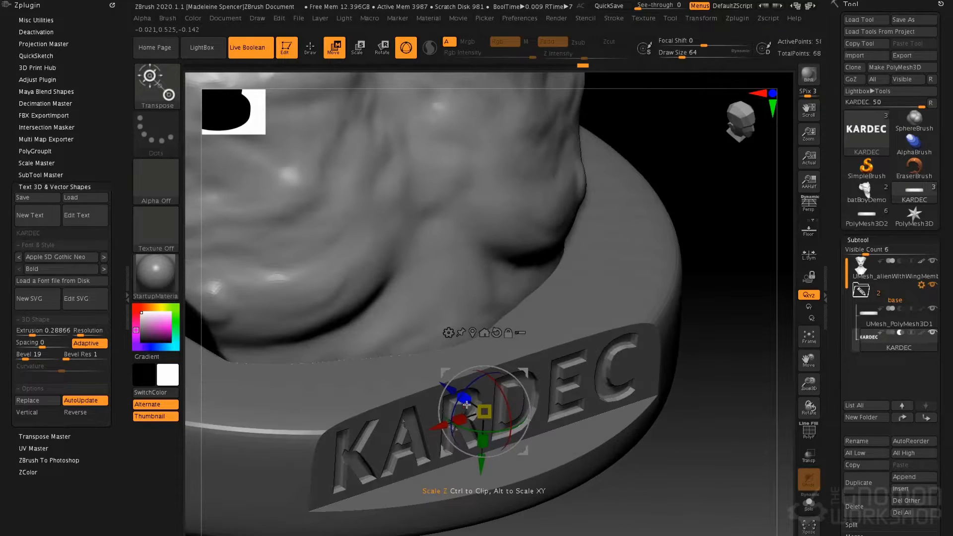
left_click_drag(465, 398, 417, 347)
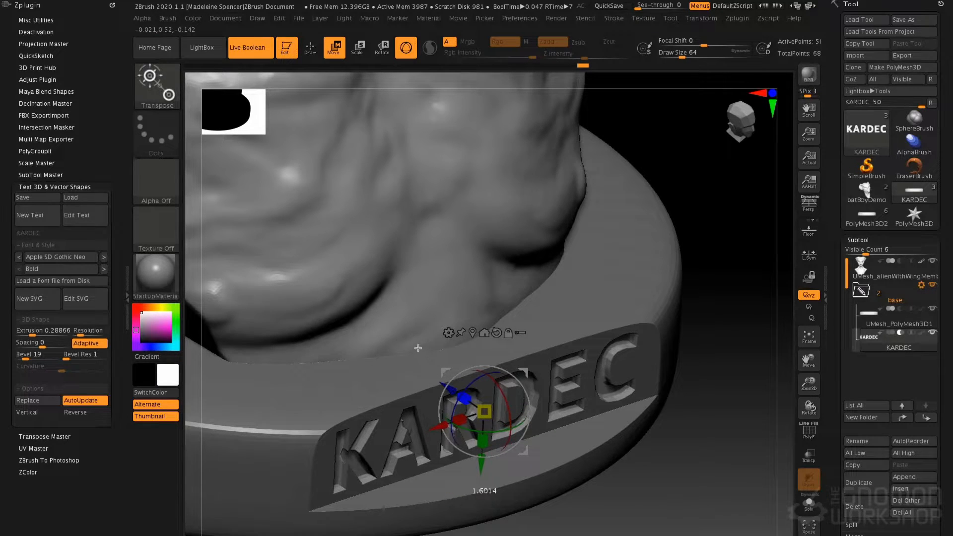
left_click_drag(449, 388, 455, 391)
key("q")
Run Boolean Folder on the base folder to generate an engraved base mesh, and inspect the resulting subtool
right_click_drag(586, 398, 569, 363)
right_click_drag(666, 279, 630, 227, "ctrl")
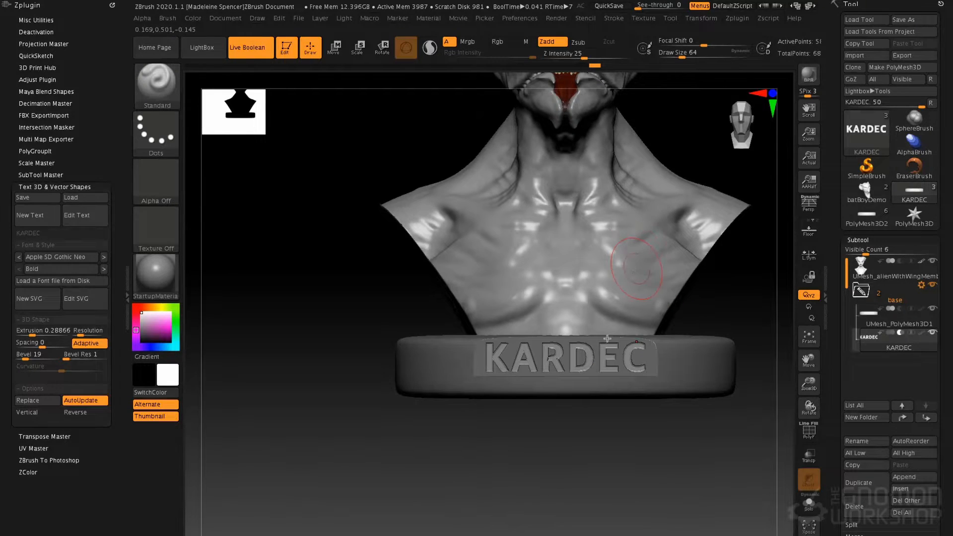
right_click_drag(637, 268, 610, 331, "alt")
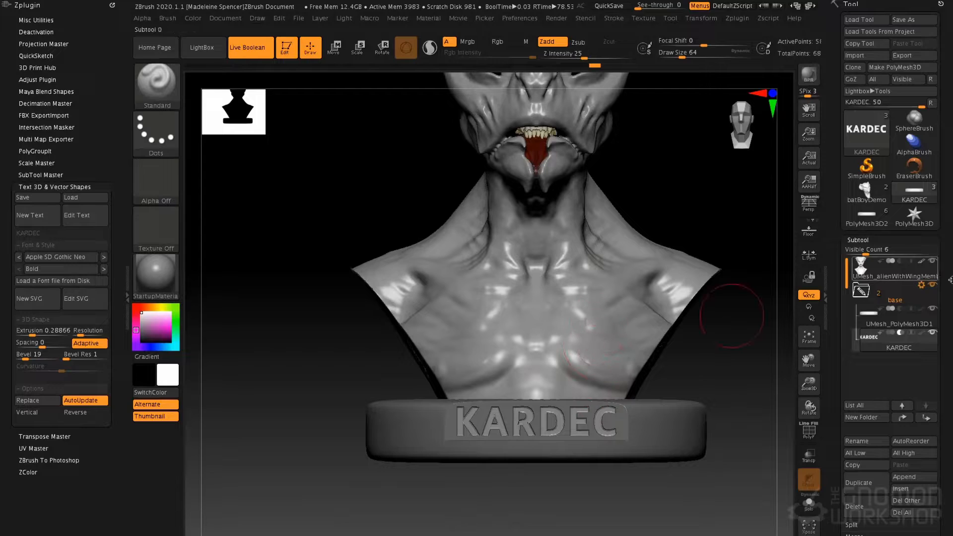
left_click(922, 285)
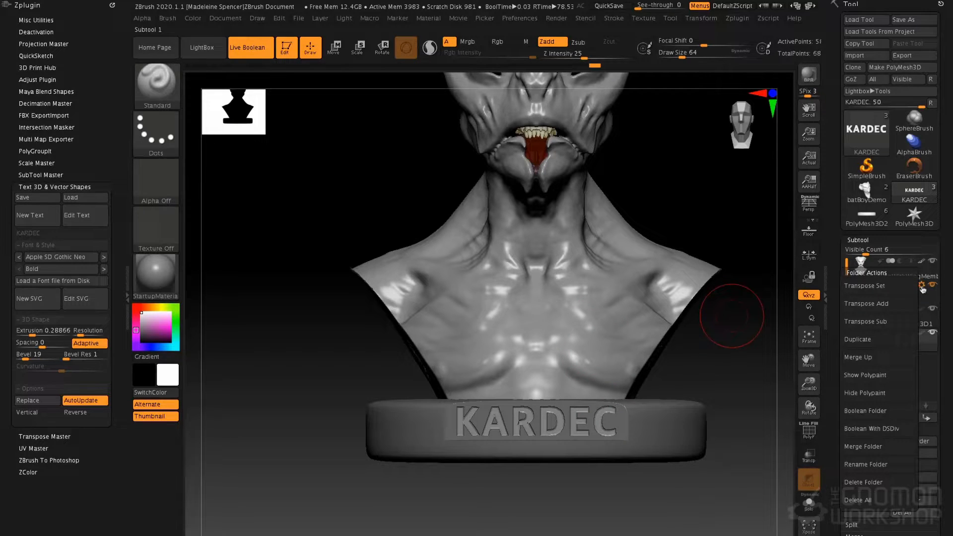
left_click(865, 410)
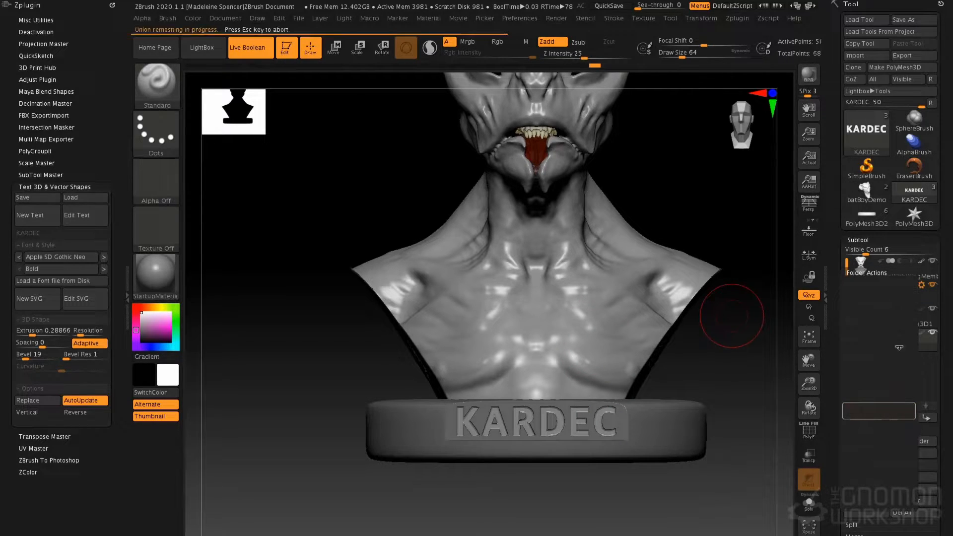
mouse_move(861, 367)
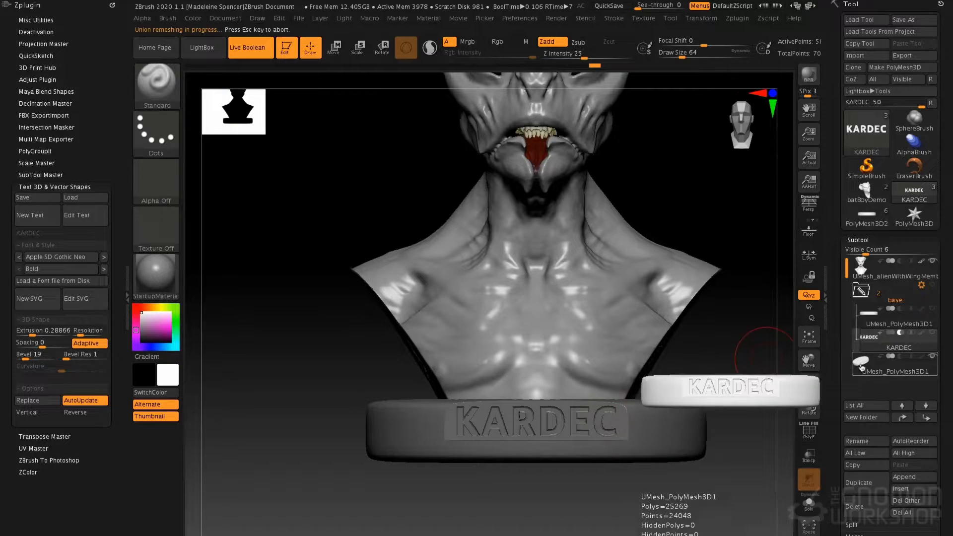
mouse_move(566, 427)
right_mouse_down()
mouse_move(578, 433)
mouse_move(559, 436)
right_mouse_up()
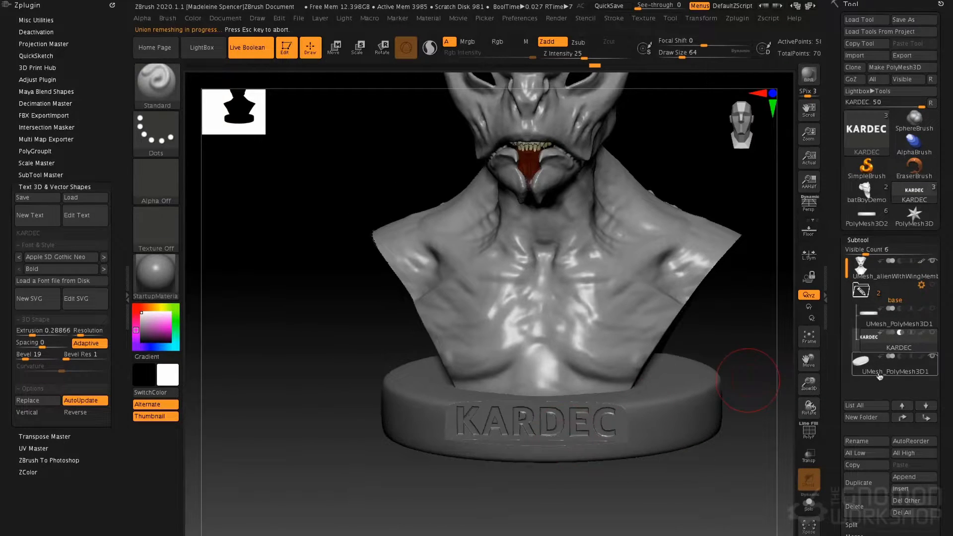
Select the engraved base mesh subtool and inspect its polygroups and wireframe around the KARDEC letters
mouse_move(878, 375)
left_click(883, 365)
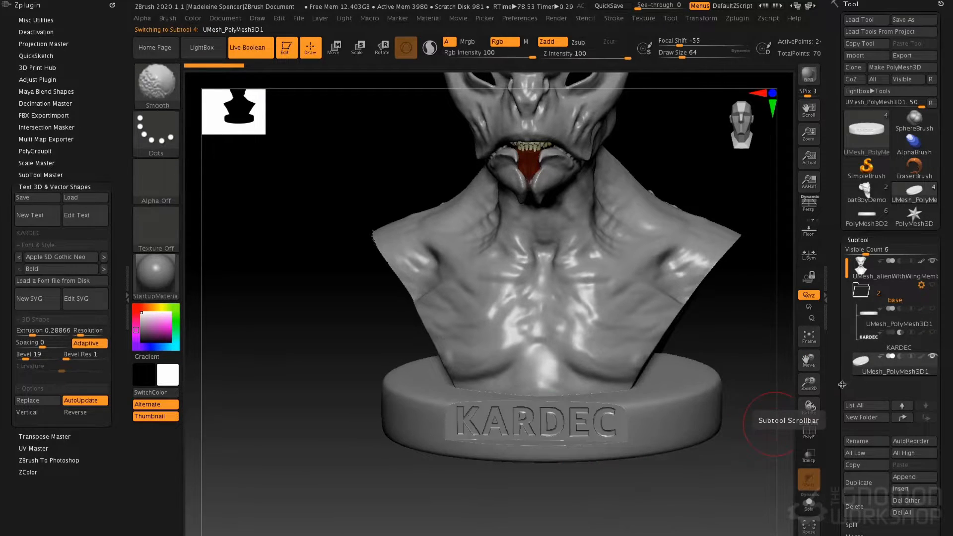
left_click(808, 430)
mouse_move(707, 427)
right_mouse_down()
mouse_move(717, 428)
mouse_move(679, 428)
mouse_move(695, 427)
right_mouse_up()
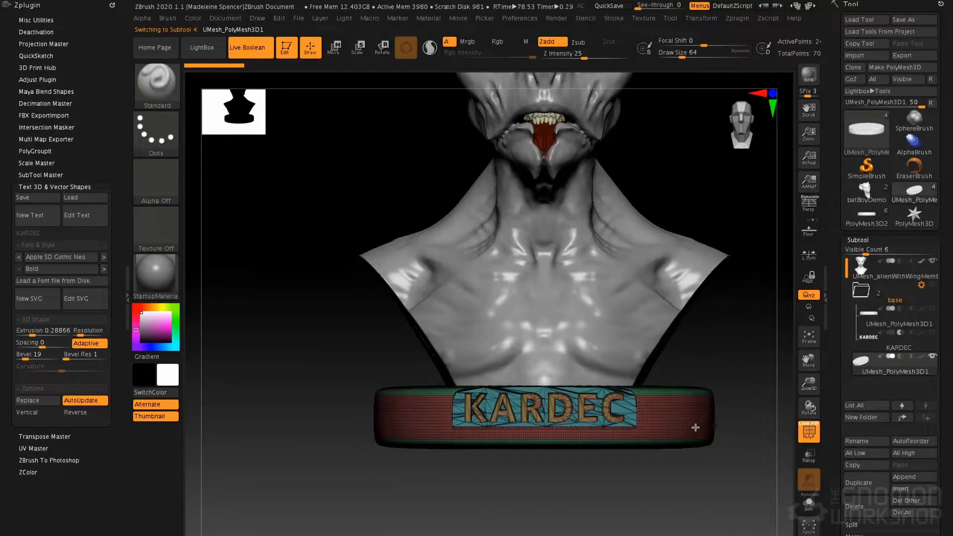
key("shift+f")
right_click_drag(743, 390, 678, 388, "ctrl")
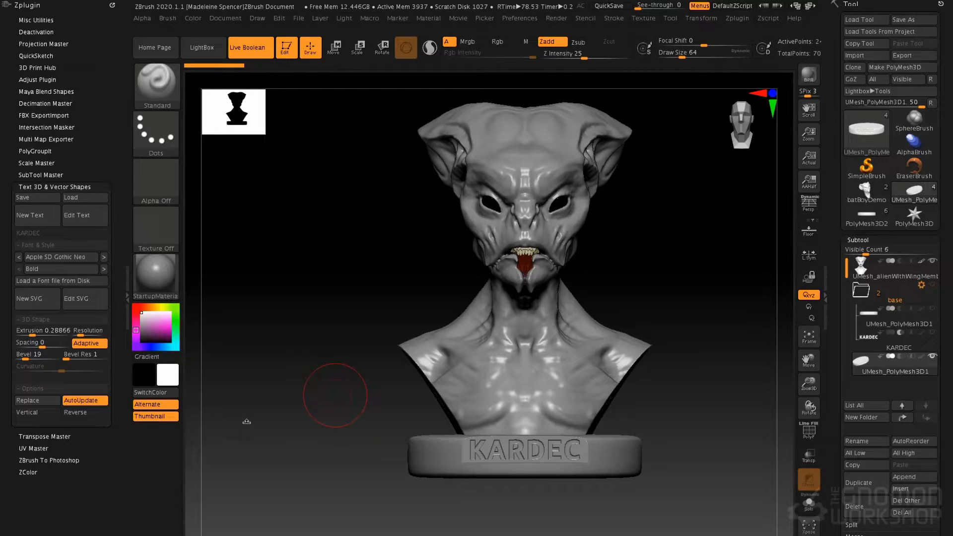
Switch to the PolyMesh3D star tool, replace it with a PolySphere and subdivide it six times
left_click(915, 219)
key("w")
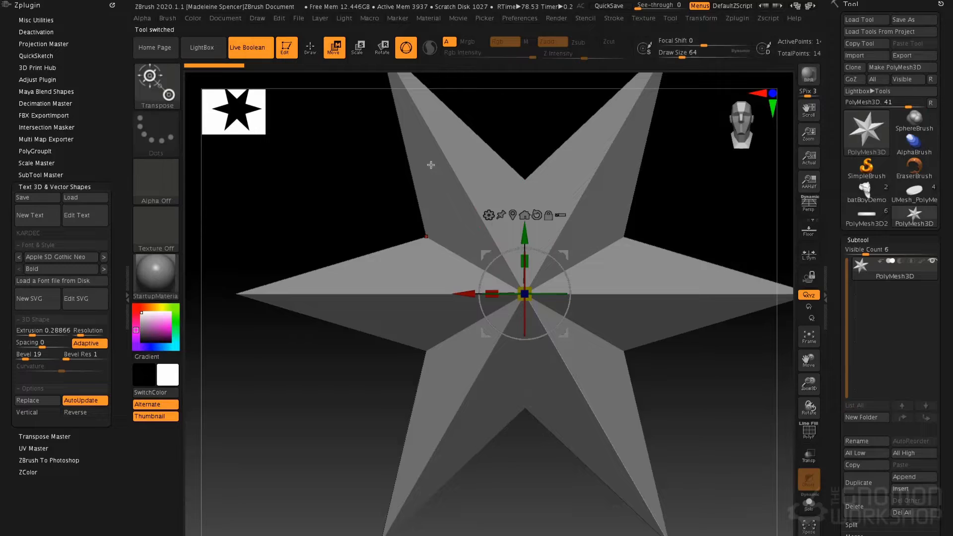
left_click(489, 215)
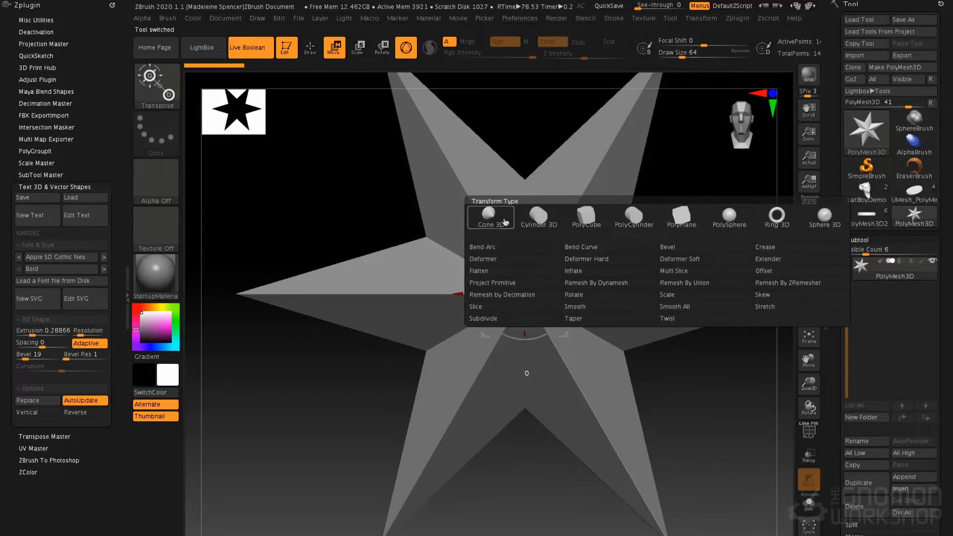
left_click(734, 217)
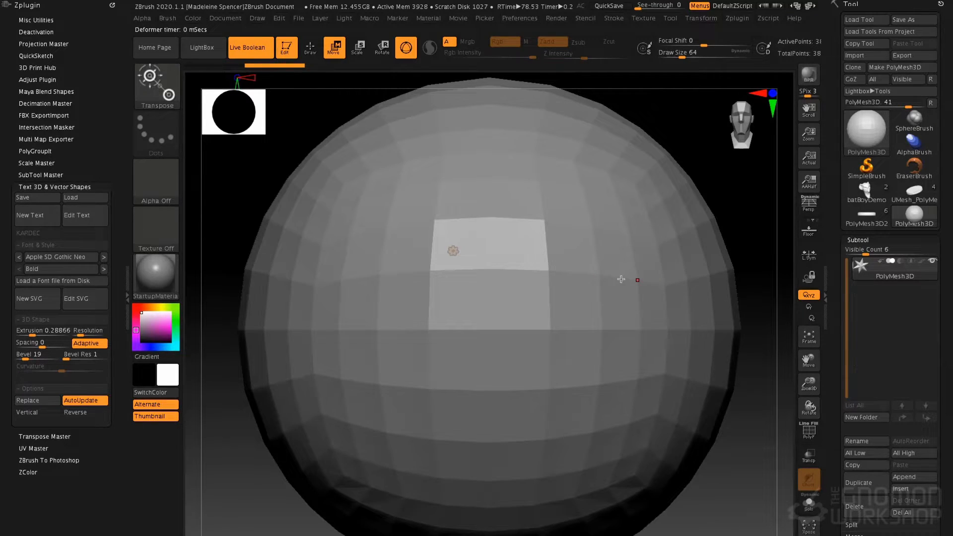
key("ctrl+d")
key("ctrl+d")
key("ctrl+d")
key("ctrl+d")
key("ctrl+d")
key("ctrl+d")
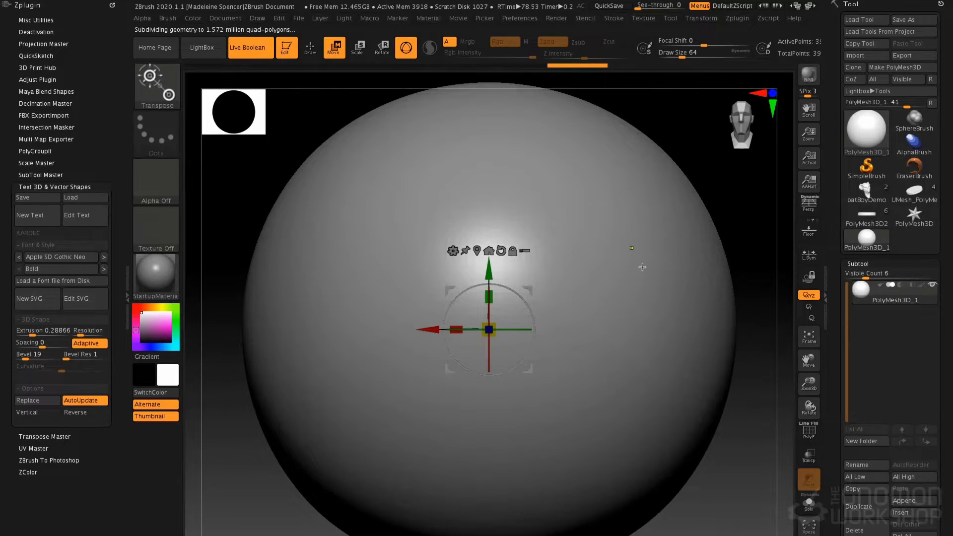
right_click_drag(642, 268, 594, 158, "ctrl")
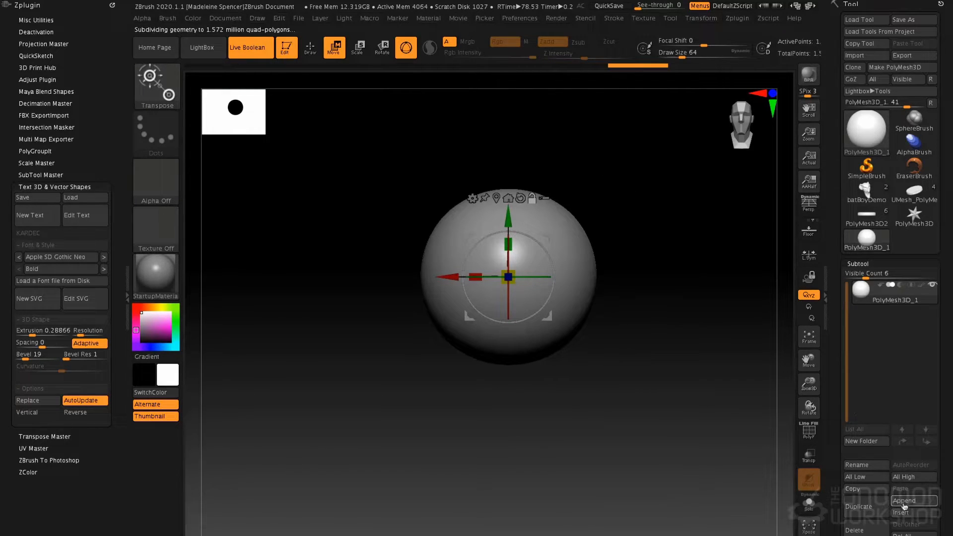
Import pattern1.svg from the Downloads folder as a new 3D vector shape subtool
left_click(46, 303)
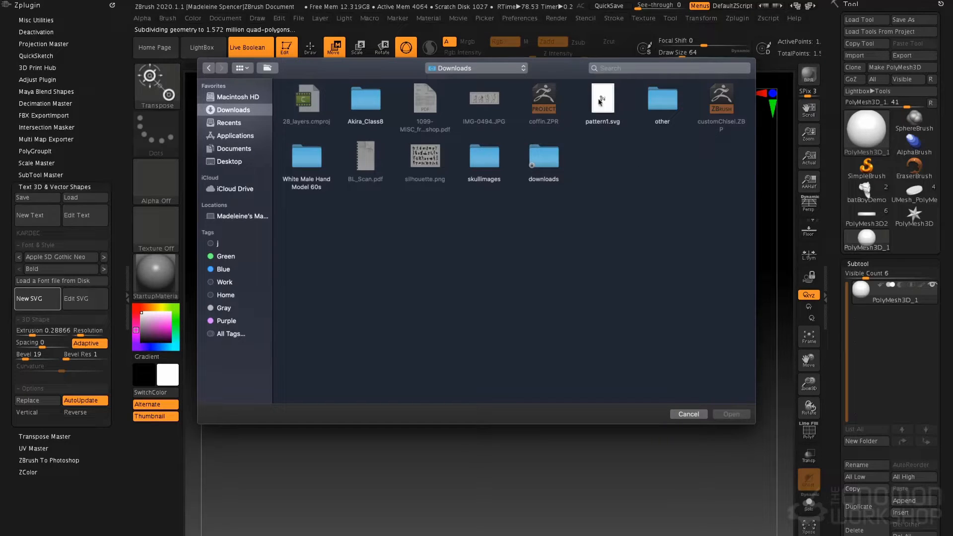
double_click(604, 98)
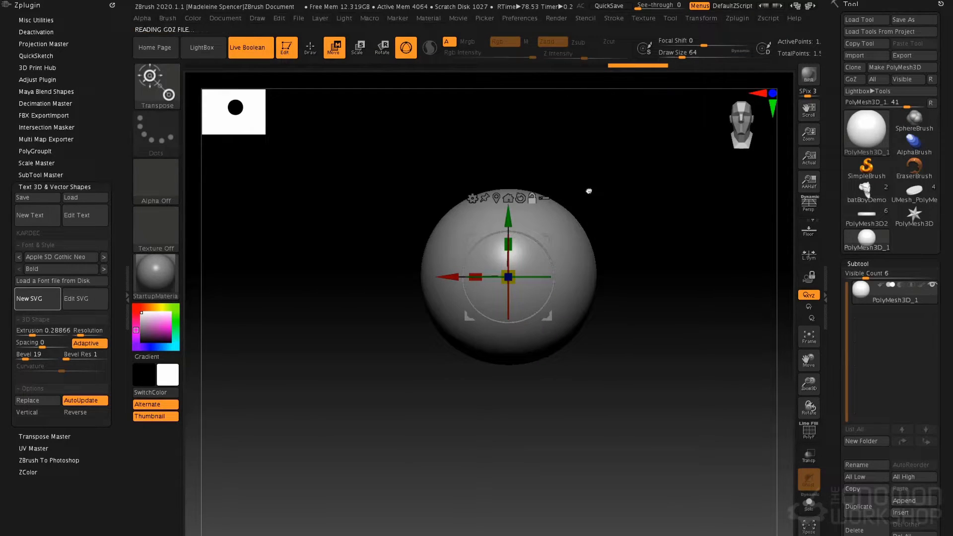
key("f")
left_click_drag(606, 230, 625, 208)
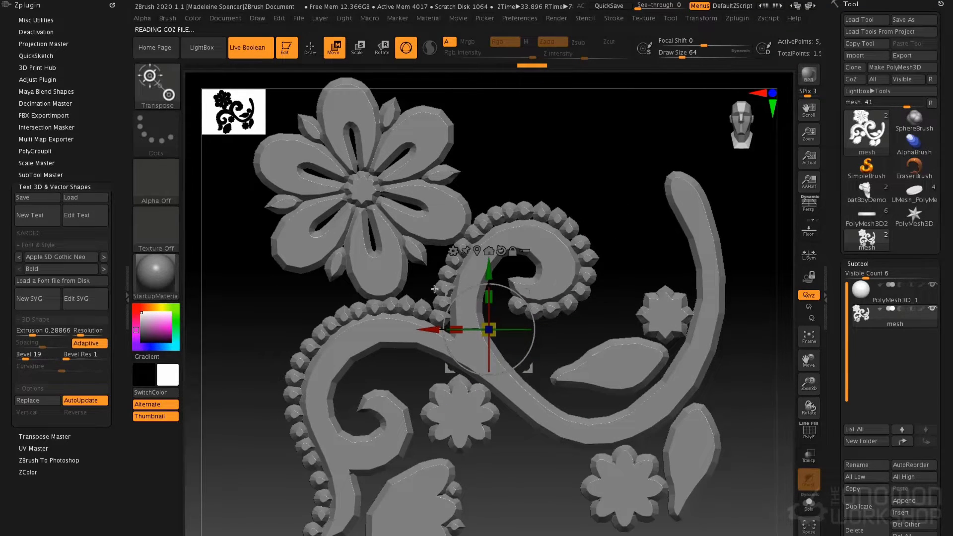
Thin the floral pattern to an Extrusion of 0.02061 and set its Resolution to 5
left_click_drag(32, 332, 27, 330)
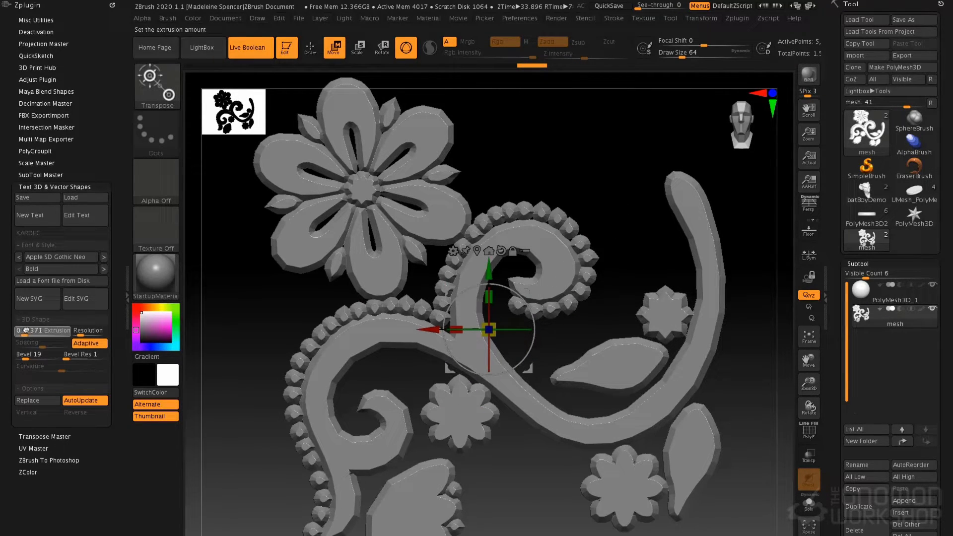
left_click_drag(555, 145, 612, 141)
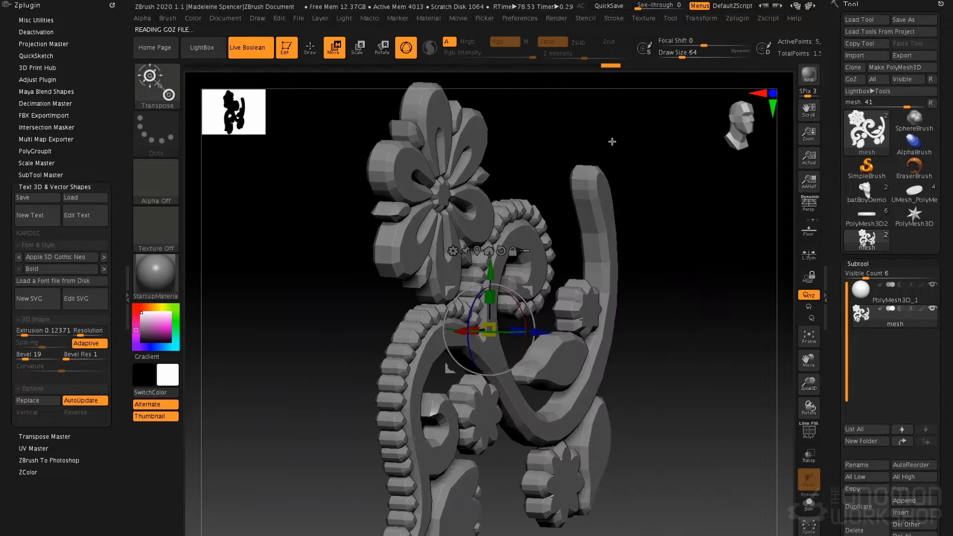
left_click_drag(24, 330, 22, 335)
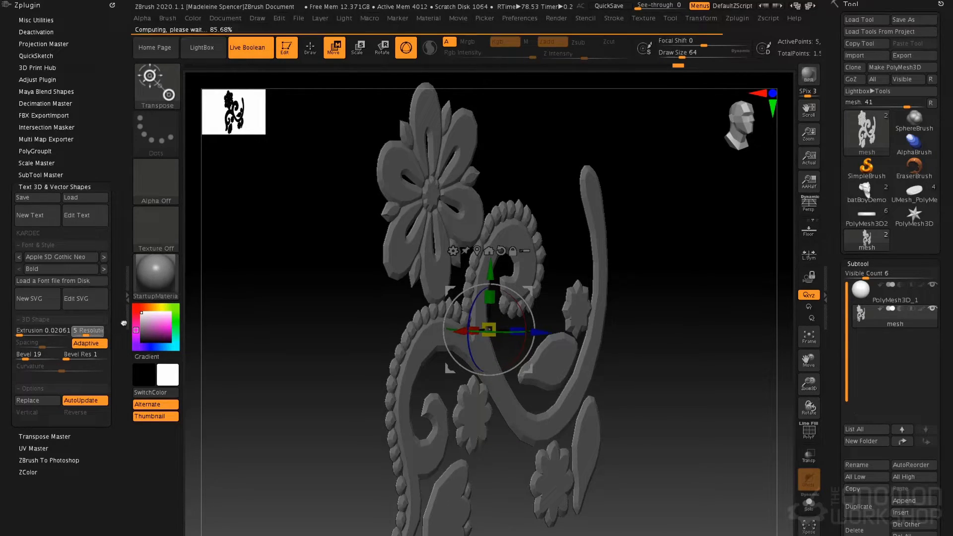
mouse_move(551, 270)
left_mouse_down()
mouse_move(507, 251)
mouse_move(566, 251)
mouse_move(546, 265)
left_mouse_up()
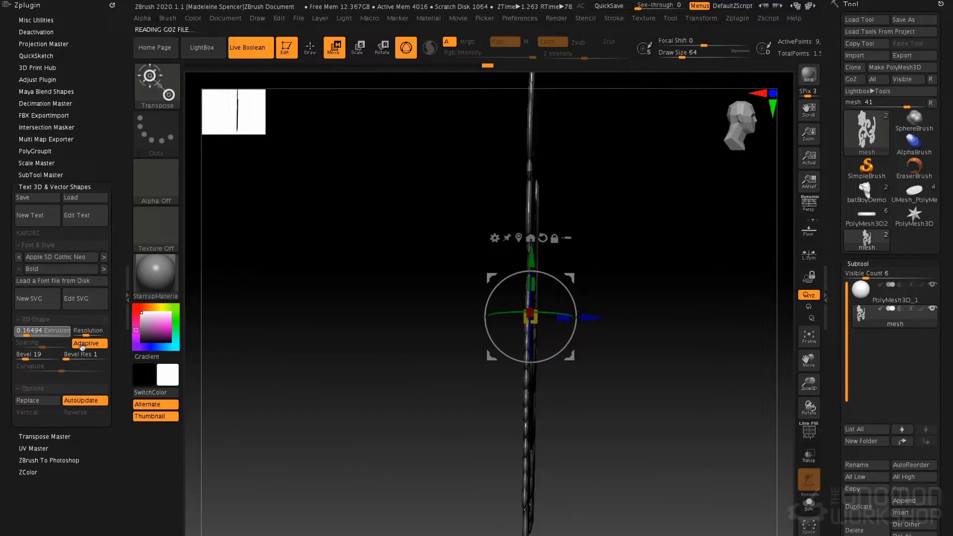
Set the floral pattern's Extrusion to 0.12371 and its Bevel to 0
left_click(33, 330)
left_click_drag(33, 330, 15, 355)
left_click_drag(342, 283, 317, 276)
key("f")
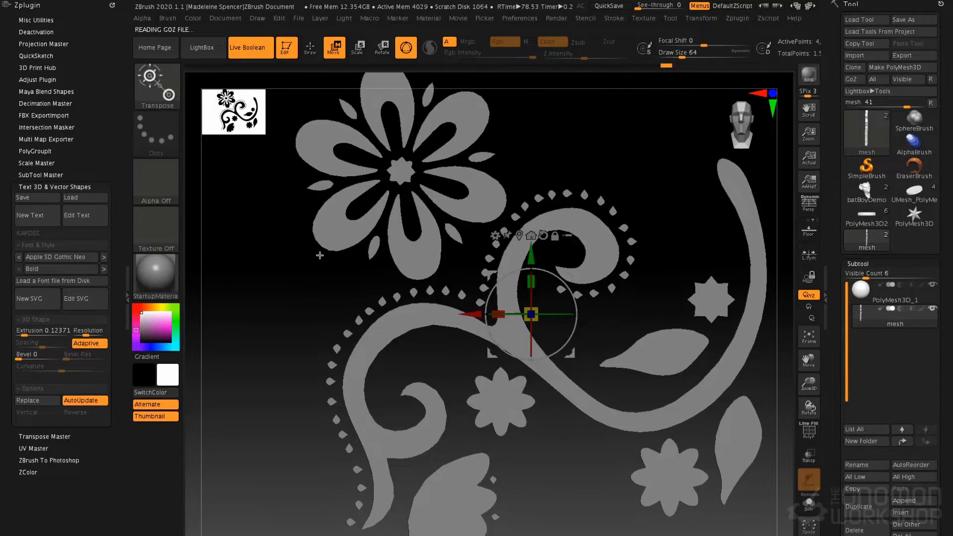
Apply the Unify deformation to the floral pattern mesh
key("q")
mouse_move(547, 184)
left_mouse_down()
mouse_move(538, 177)
mouse_move(615, 176)
mouse_move(532, 182)
left_mouse_up()
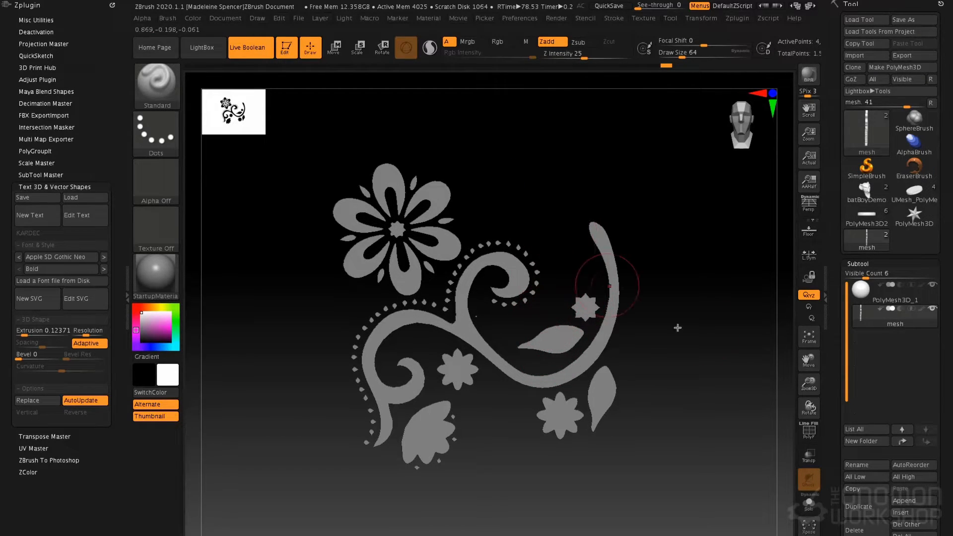
left_click_drag(761, 349, 738, 345)
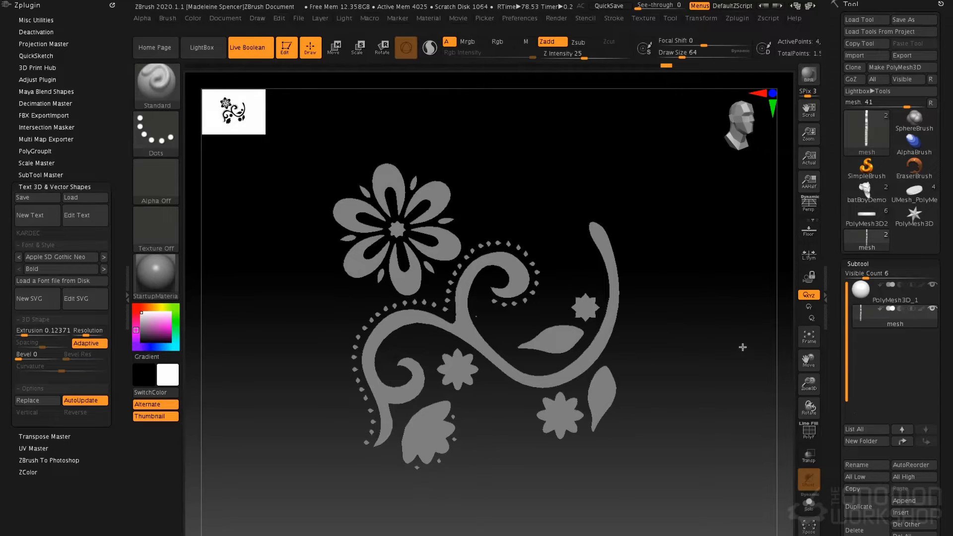
scroll(854, 286, "down", 5)
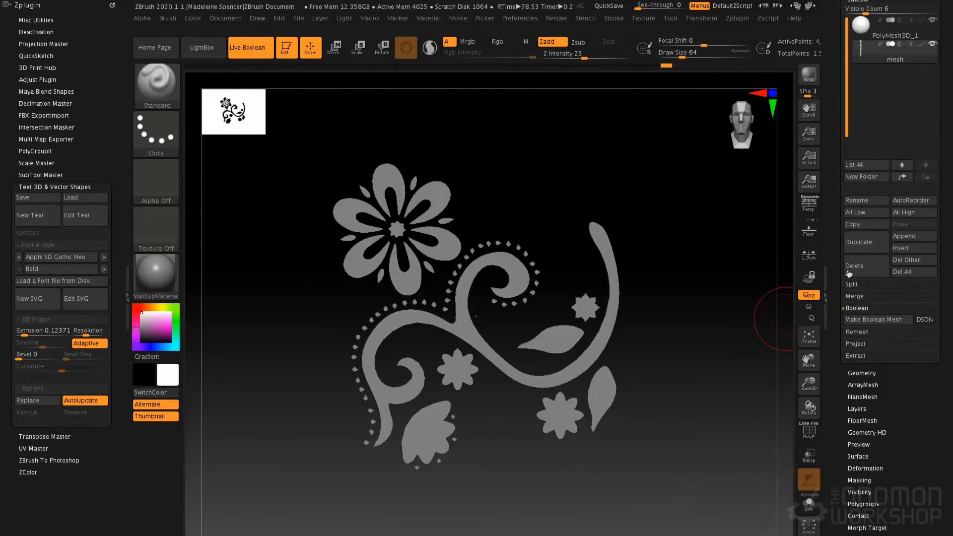
left_click(873, 469)
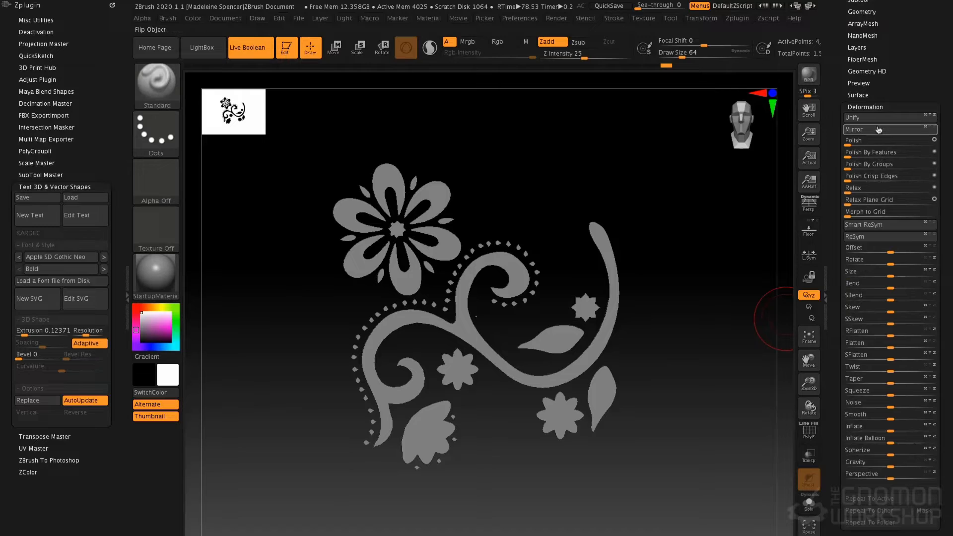
left_click(878, 120)
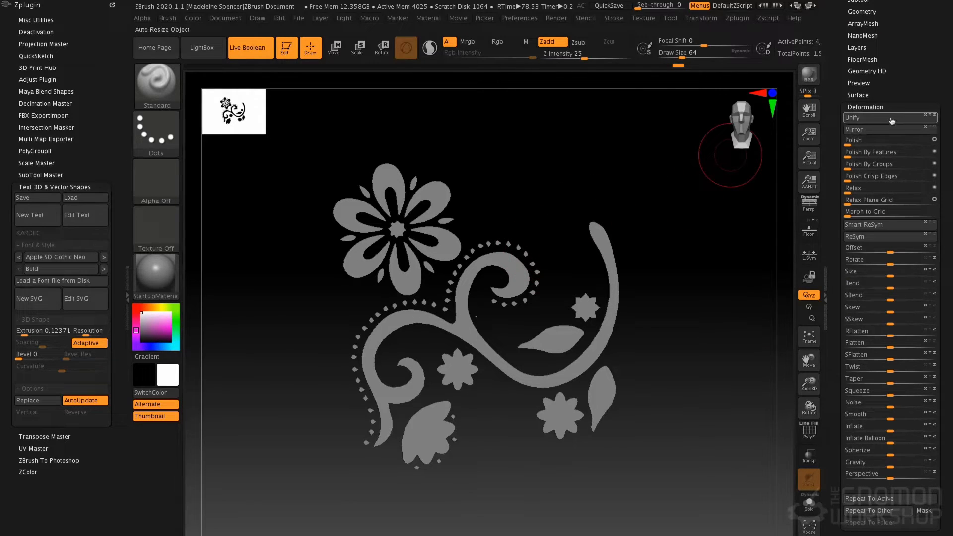
left_click_drag(559, 228, 551, 255)
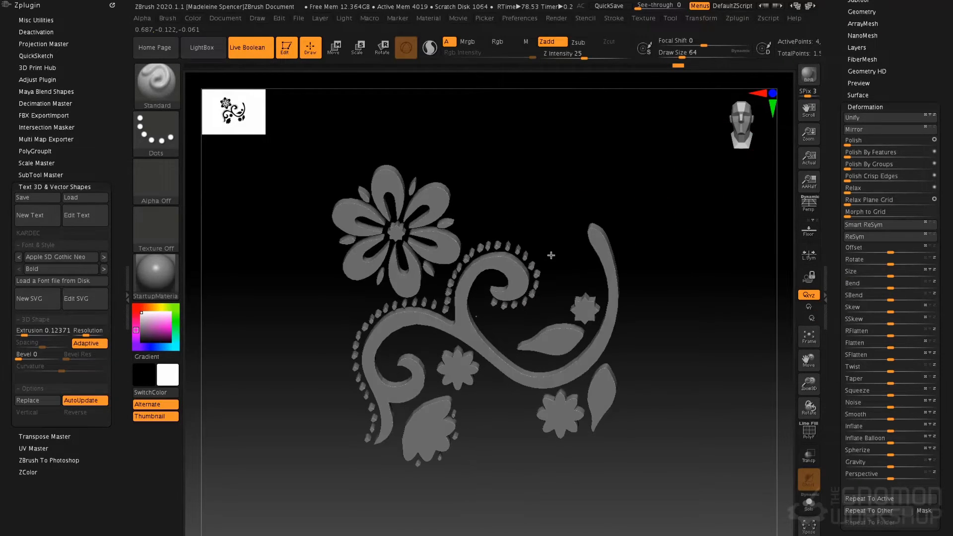
Make the PolyMesh3D_1 sphere the active subtool and apply the Unify deformation to it
left_click_drag(897, 97, 897, 335)
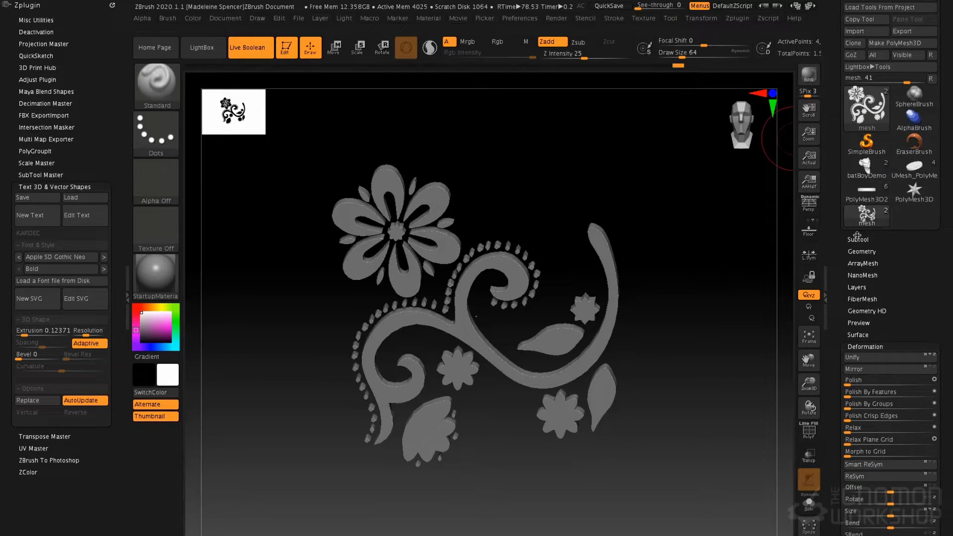
left_click(858, 239)
left_click(861, 266)
left_click_drag(842, 525, 843, 21)
left_click(868, 214)
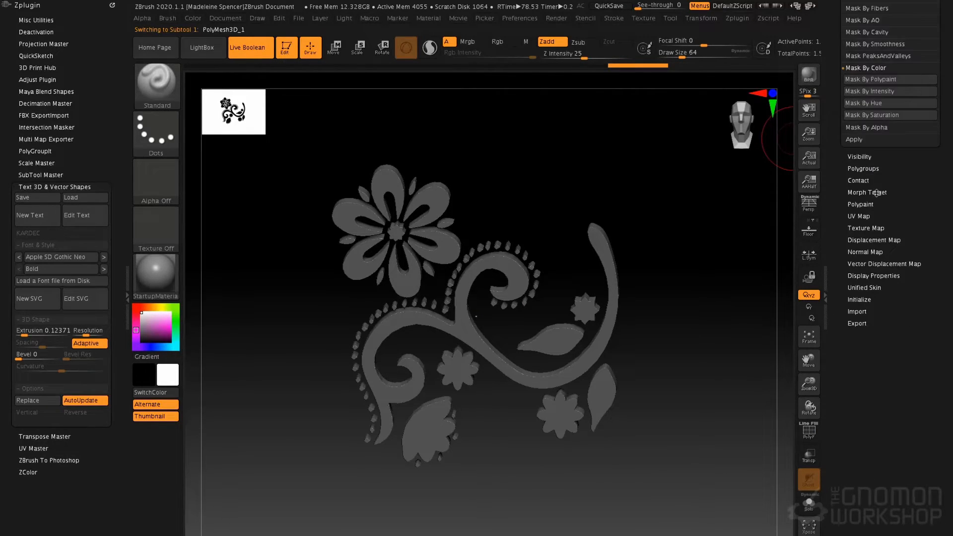
left_click(873, 68)
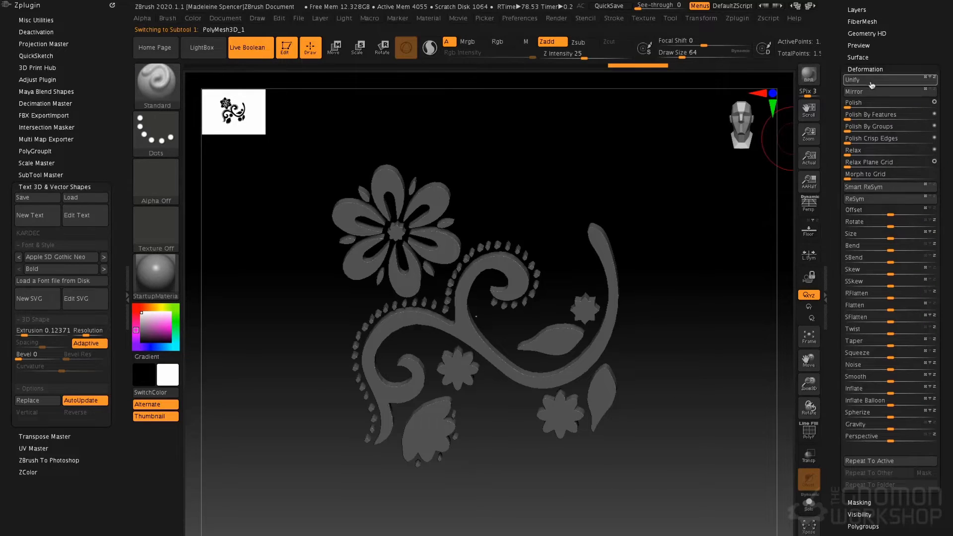
left_click(872, 83)
Move the sphere back along Z so it sits behind the floral pattern
left_click_drag(619, 185, 674, 194)
key("w")
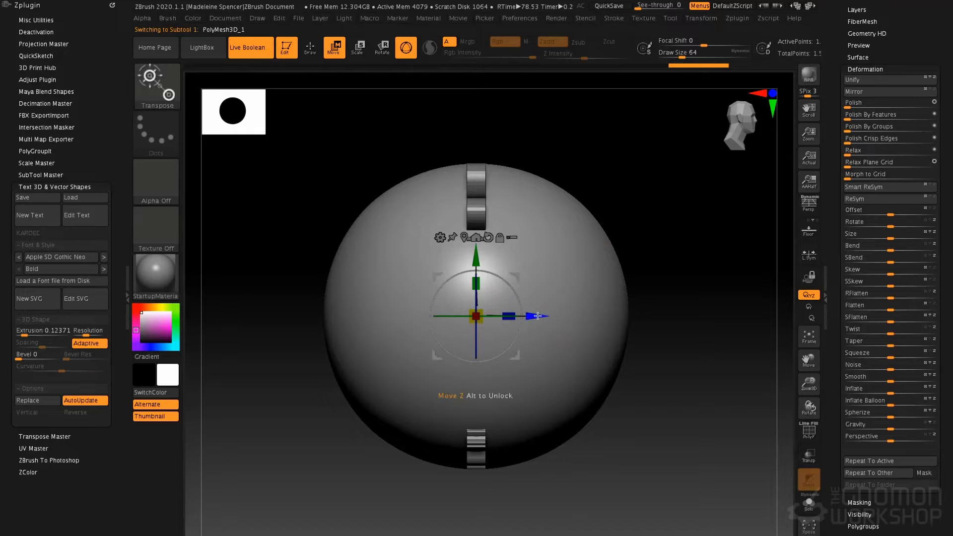
left_click_drag(496, 315, 325, 315)
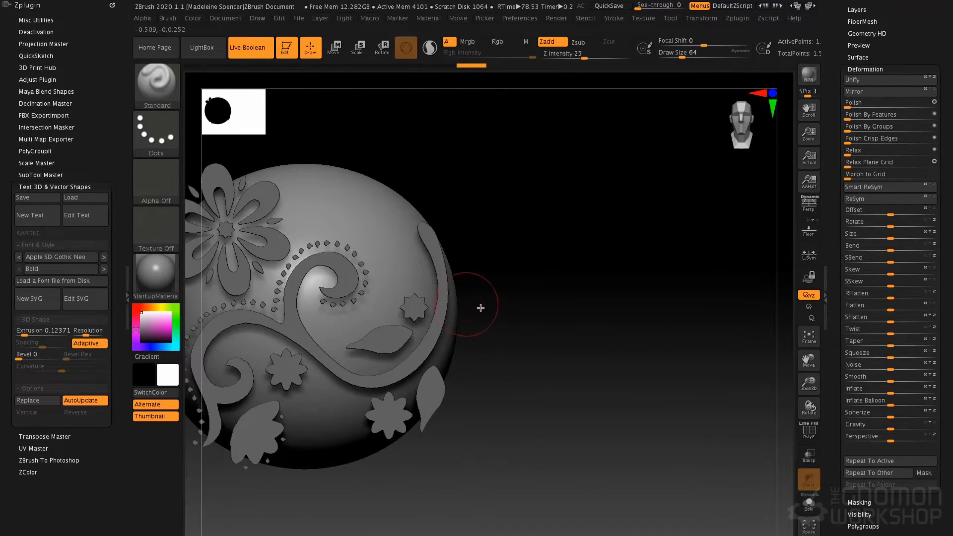
Select the floral pattern mesh and scale it down uniformly to fit within the front of the sphere
left_click_drag(479, 305, 534, 336)
left_click(551, 393, "alt")
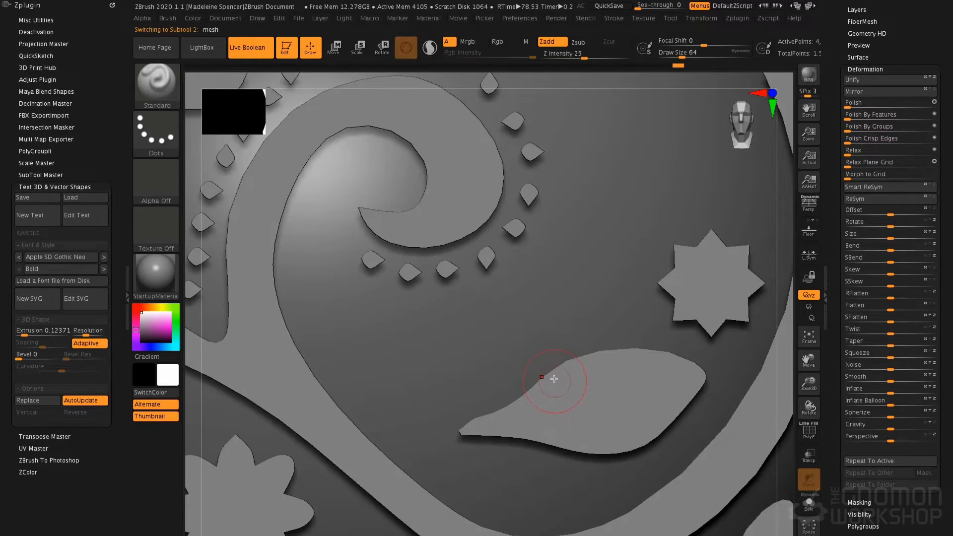
key("f")
key("e")
left_click_drag(490, 331, 392, 301)
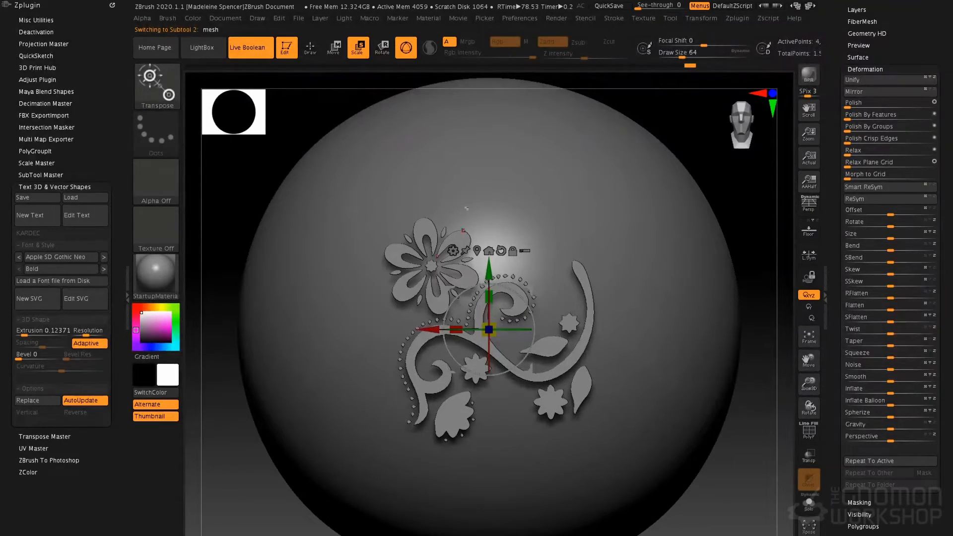
Conform the floral pattern to the sphere's surface using the MatchMaker brush at Draw Size 128
key("q")
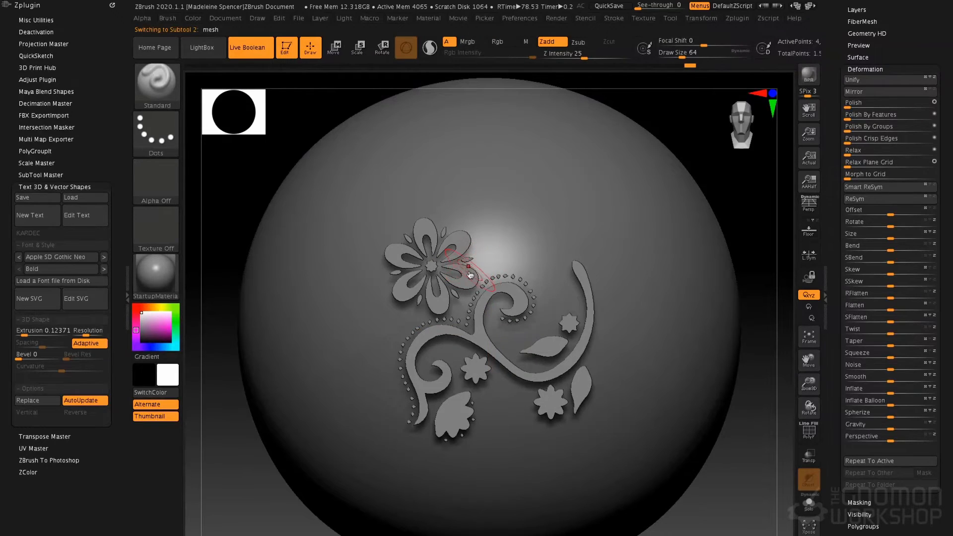
key("b")
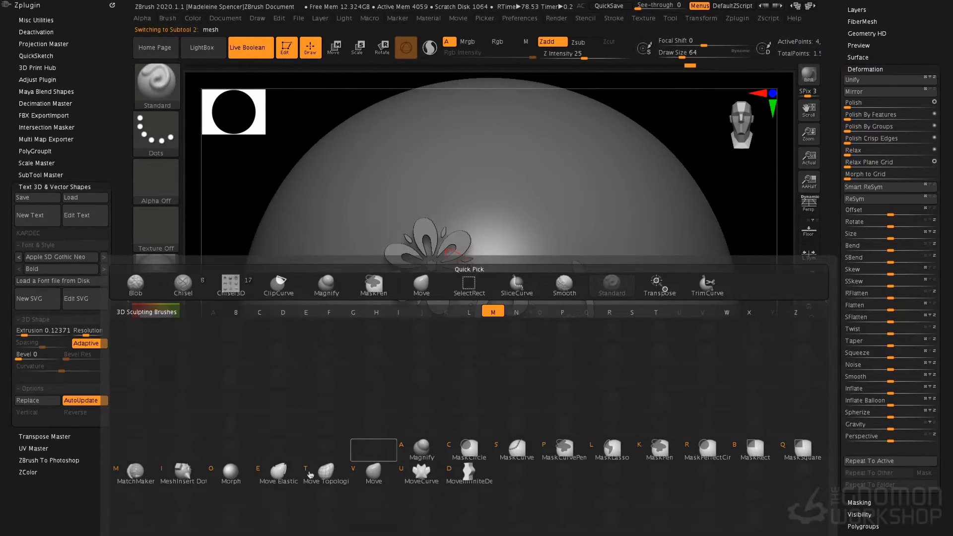
left_click(140, 475)
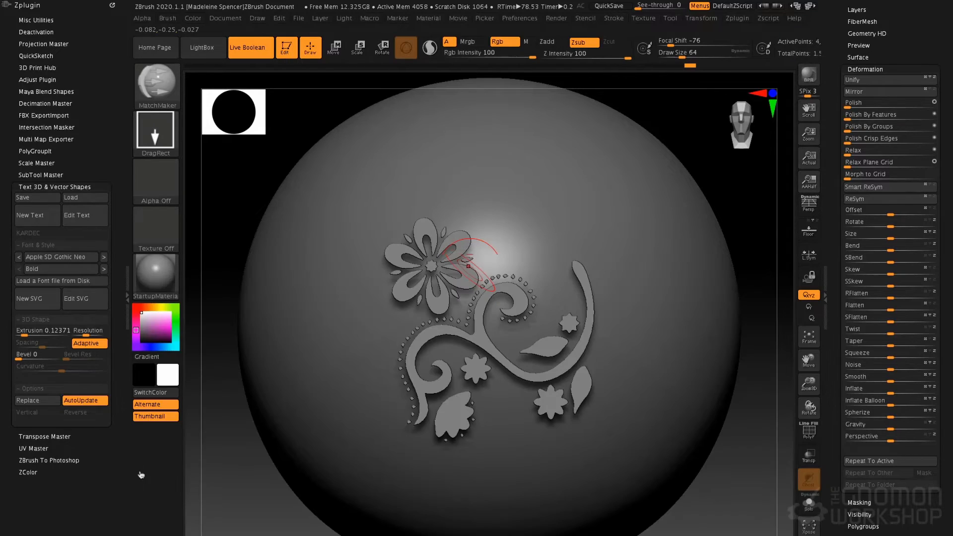
right_click(482, 336)
left_click_drag(482, 336, 488, 336)
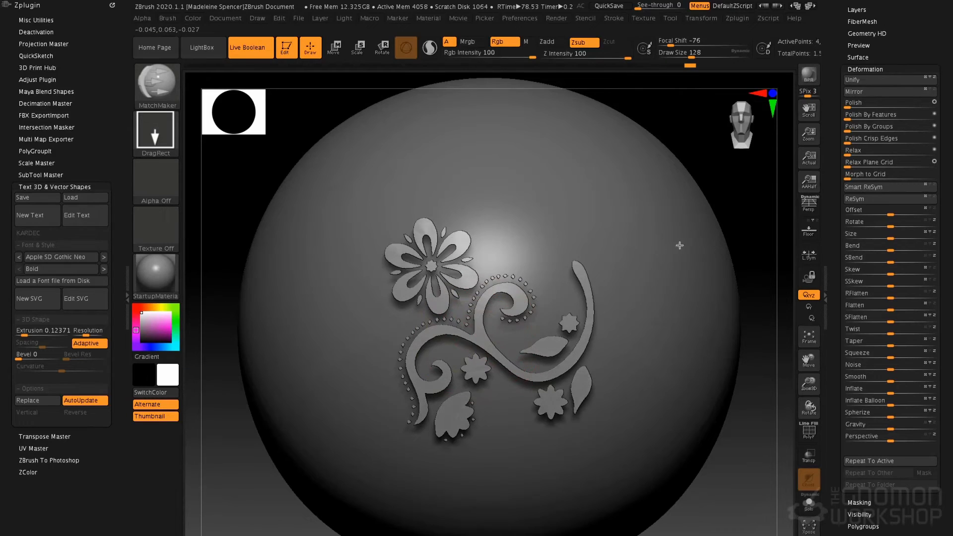
Move the curved floral pattern along Z closer to the sphere's surface
right_click_drag(589, 219, 644, 222)
key("w")
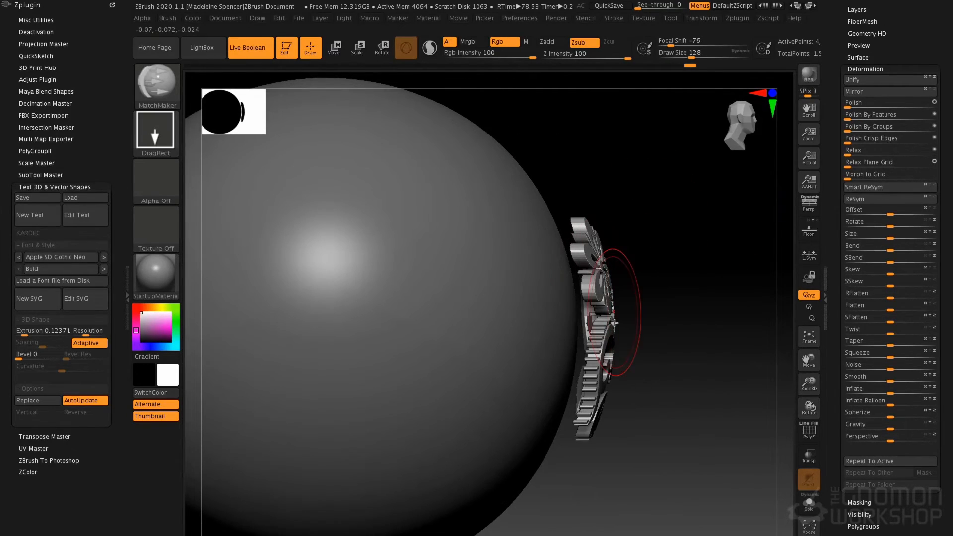
left_click_drag(640, 327, 628, 328)
mouse_move(655, 234)
right_mouse_down()
mouse_move(586, 220)
mouse_move(598, 223)
right_mouse_up()
Return to Draw mode and choose the MatchMaker brush again for the floral pattern
key("q")
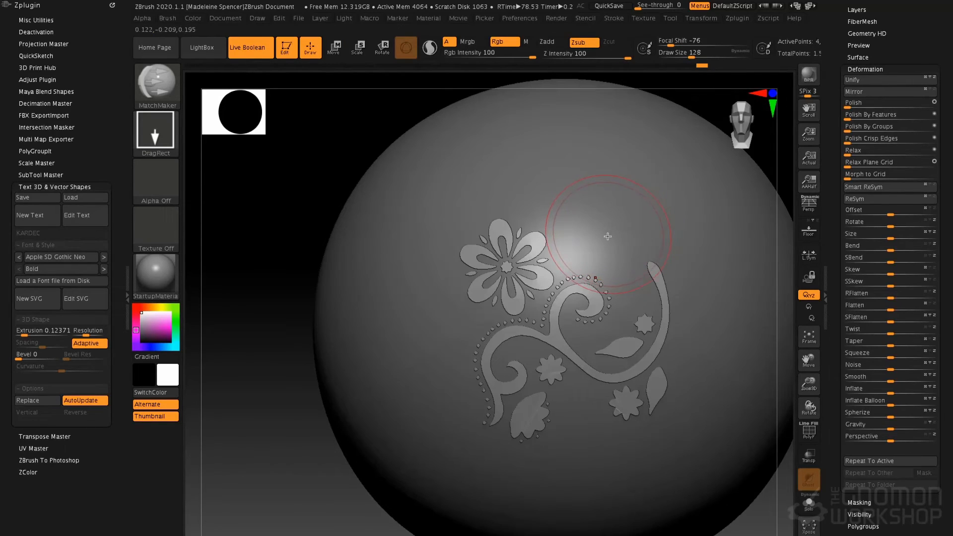
key("b")
key("m")
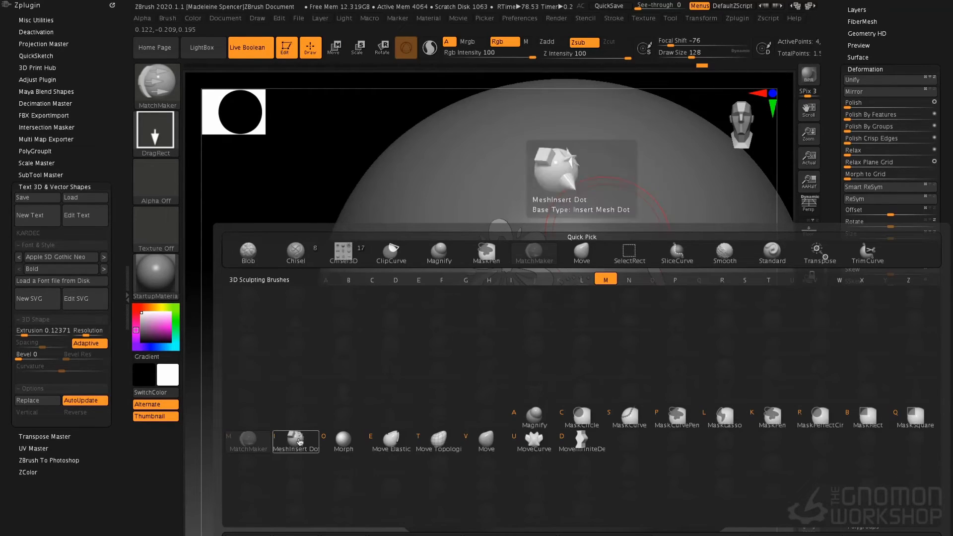
left_click(253, 445)
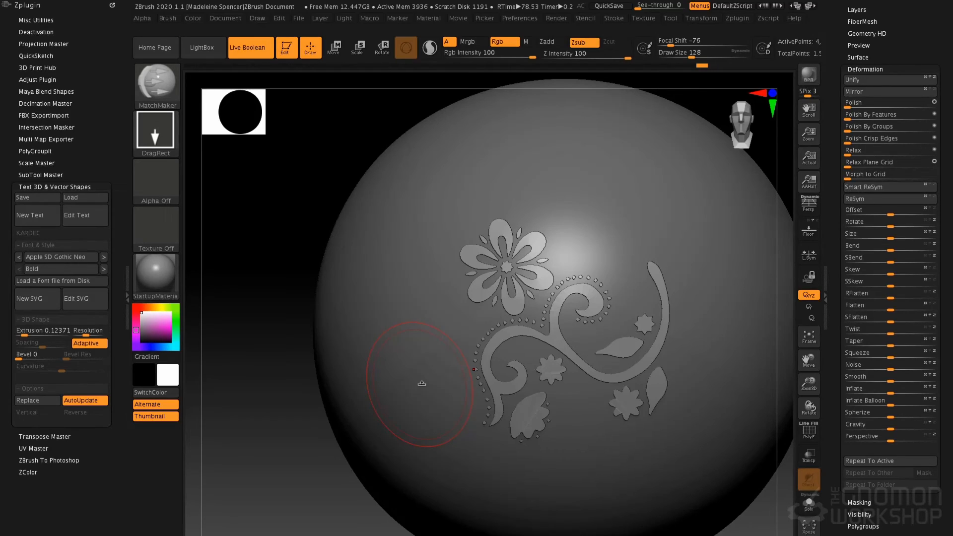
mouse_move(413, 253)
right_mouse_down()
mouse_move(381, 251)
mouse_move(453, 255)
mouse_move(426, 265)
right_mouse_up()
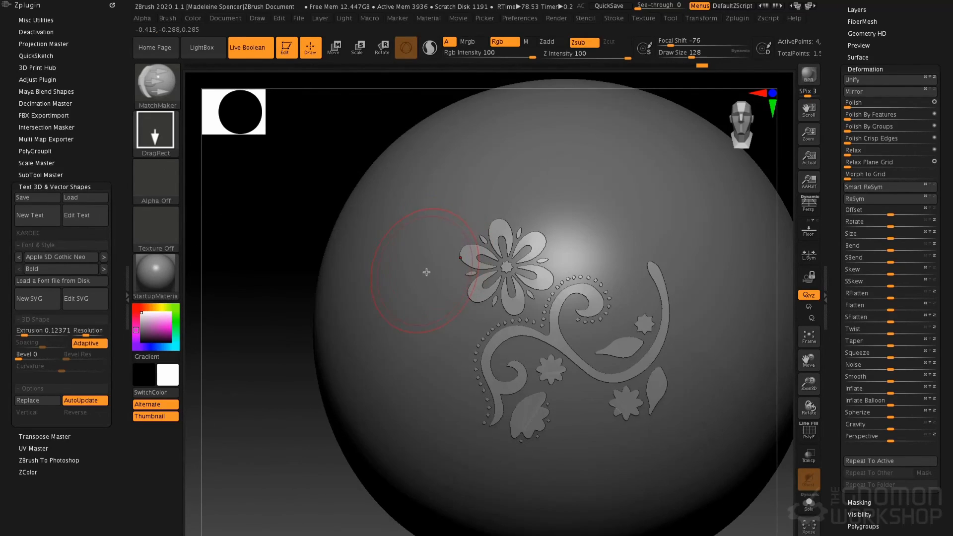